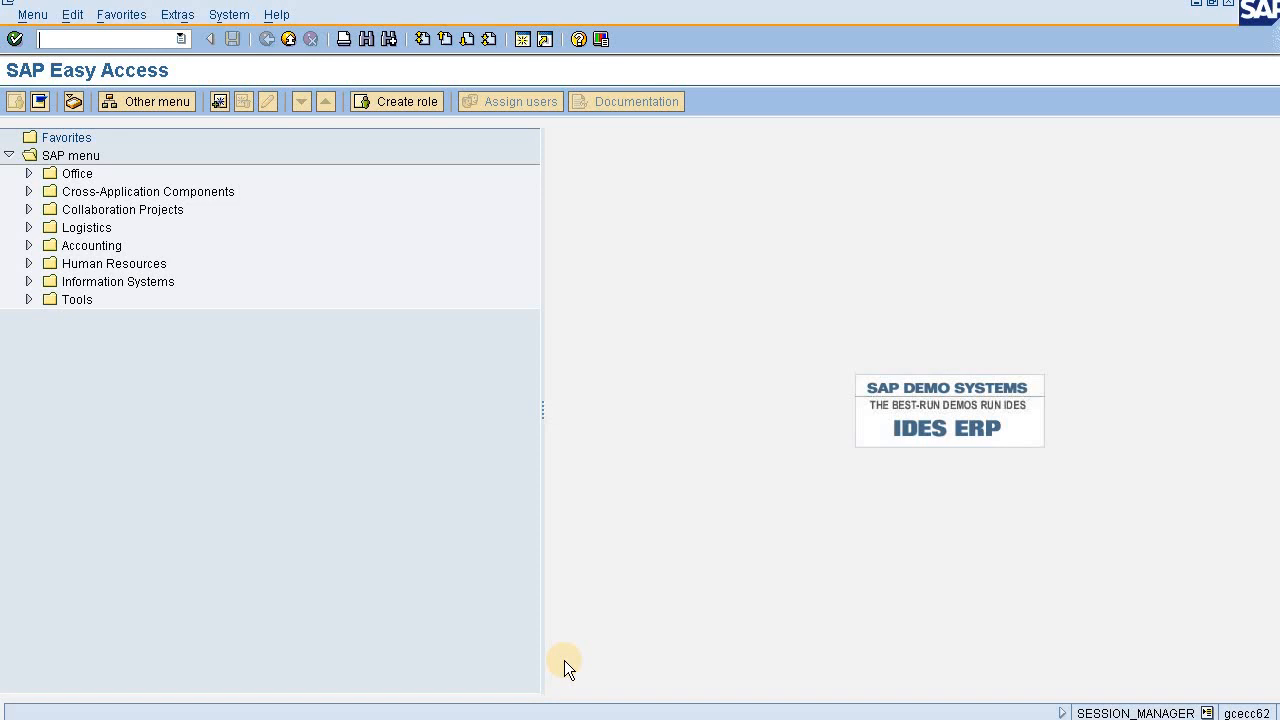
- Start transaction FB03 and display document 87 of company code ABC
{"action": "type", "text": "fb03"}
{"action": "key", "text": "Return"}
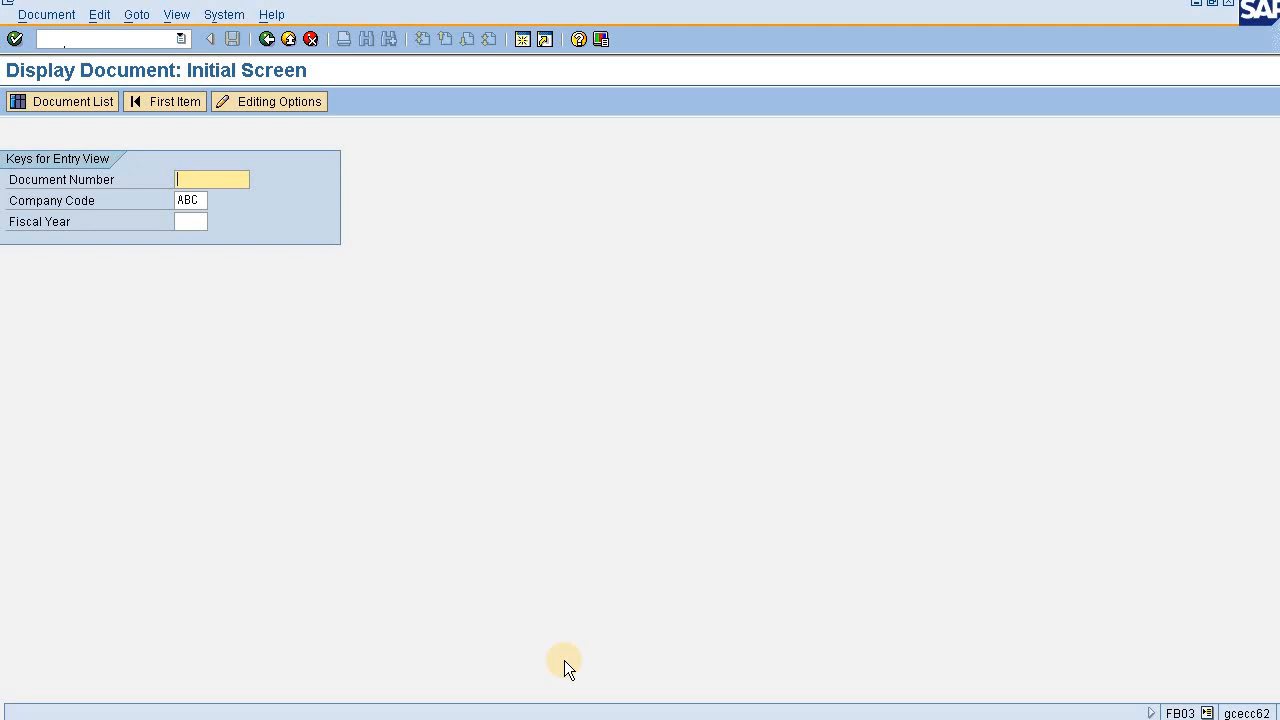
{"action": "key", "text": "BackSpace"}
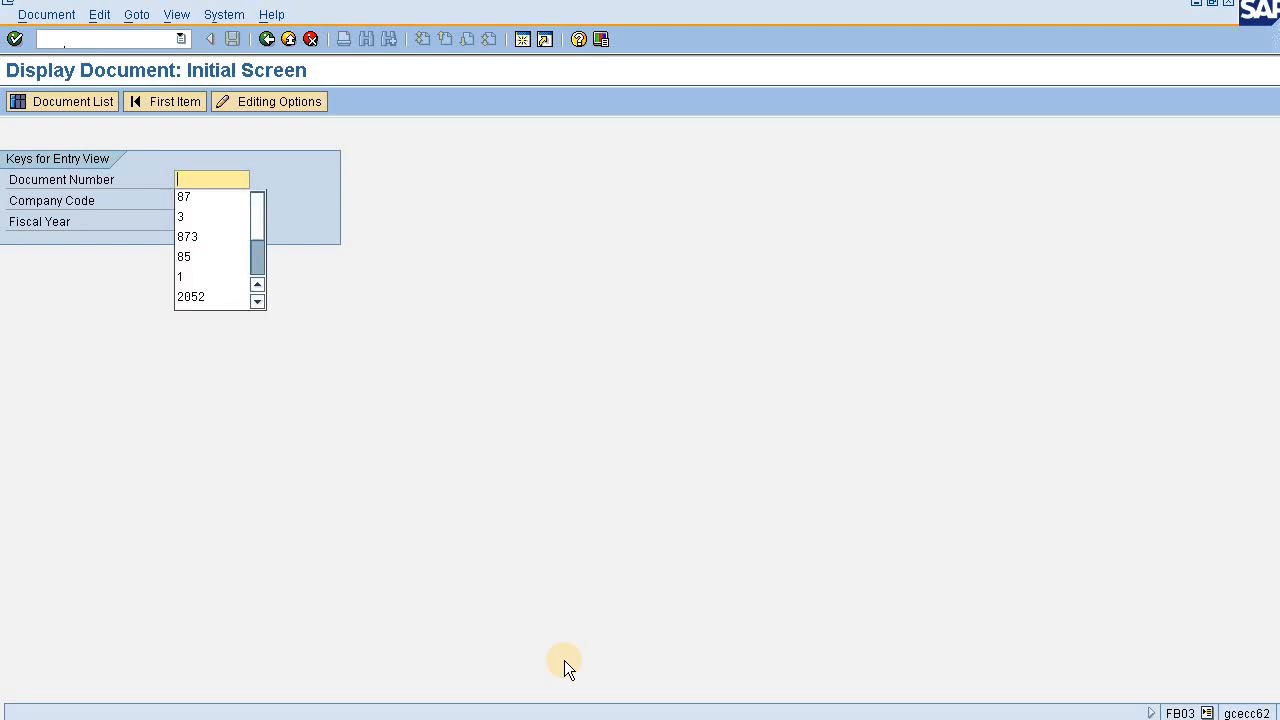
{"action": "key", "text": "Down"}
{"action": "key", "text": "Tab"}
{"action": "key", "text": "Return"}
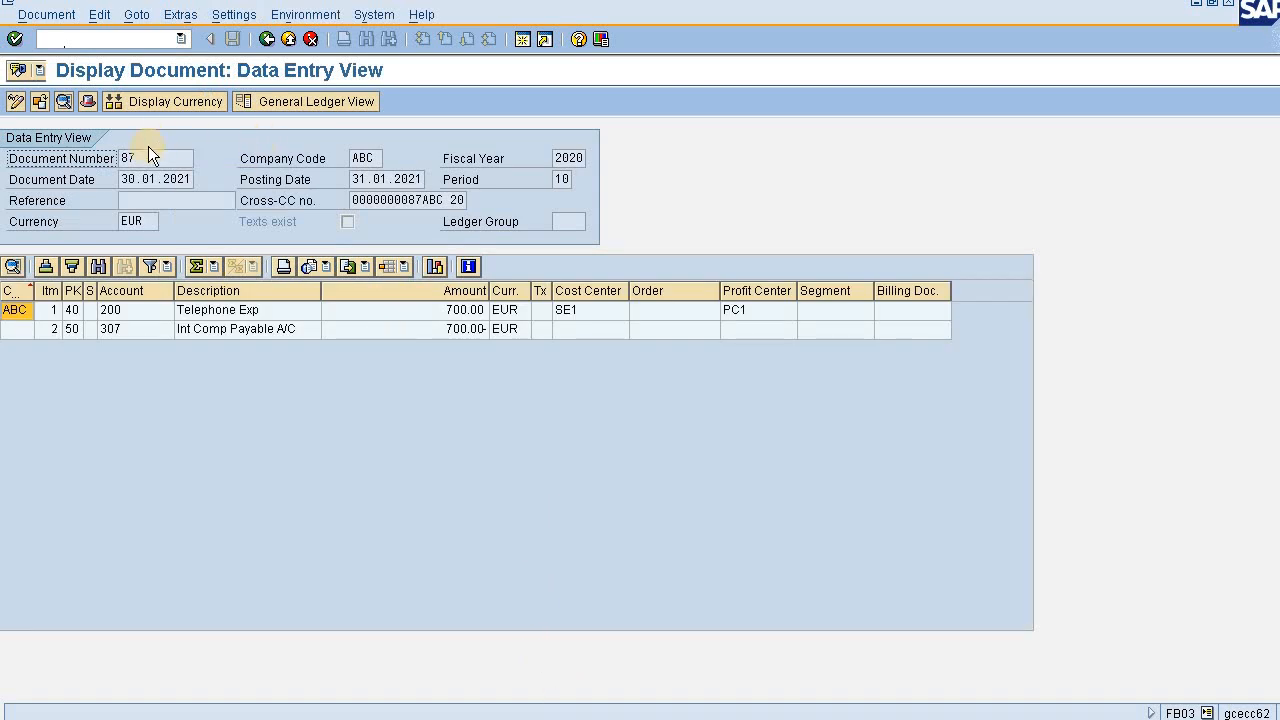
- Open the document's cross-company transaction and examine its line items, the documents per company code and the Cross-CC number
{"action": "left_click_drag", "start_coordinate": [145, 155], "coordinate": [112, 157]}
{"action": "double_click", "coordinate": [406, 201]}
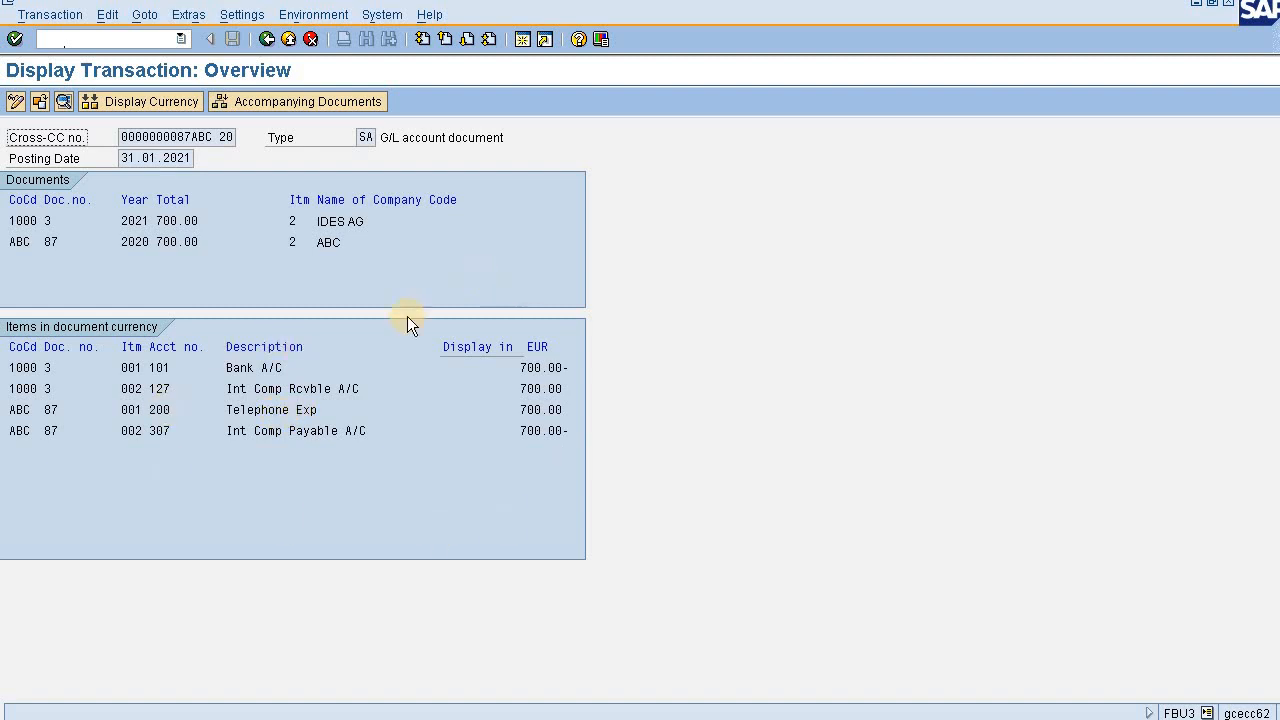
{"action": "left_click", "coordinate": [255, 413]}
{"action": "left_click", "coordinate": [256, 432]}
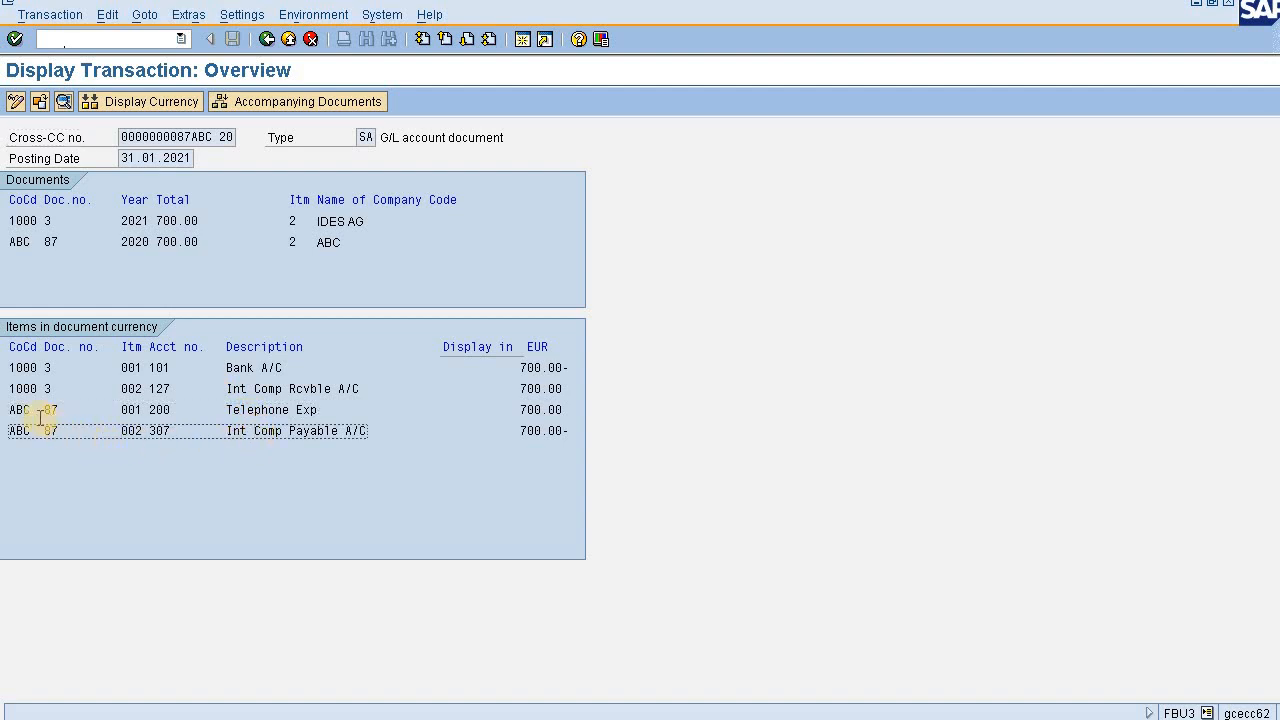
{"action": "left_click_drag", "start_coordinate": [10, 409], "coordinate": [38, 373]}
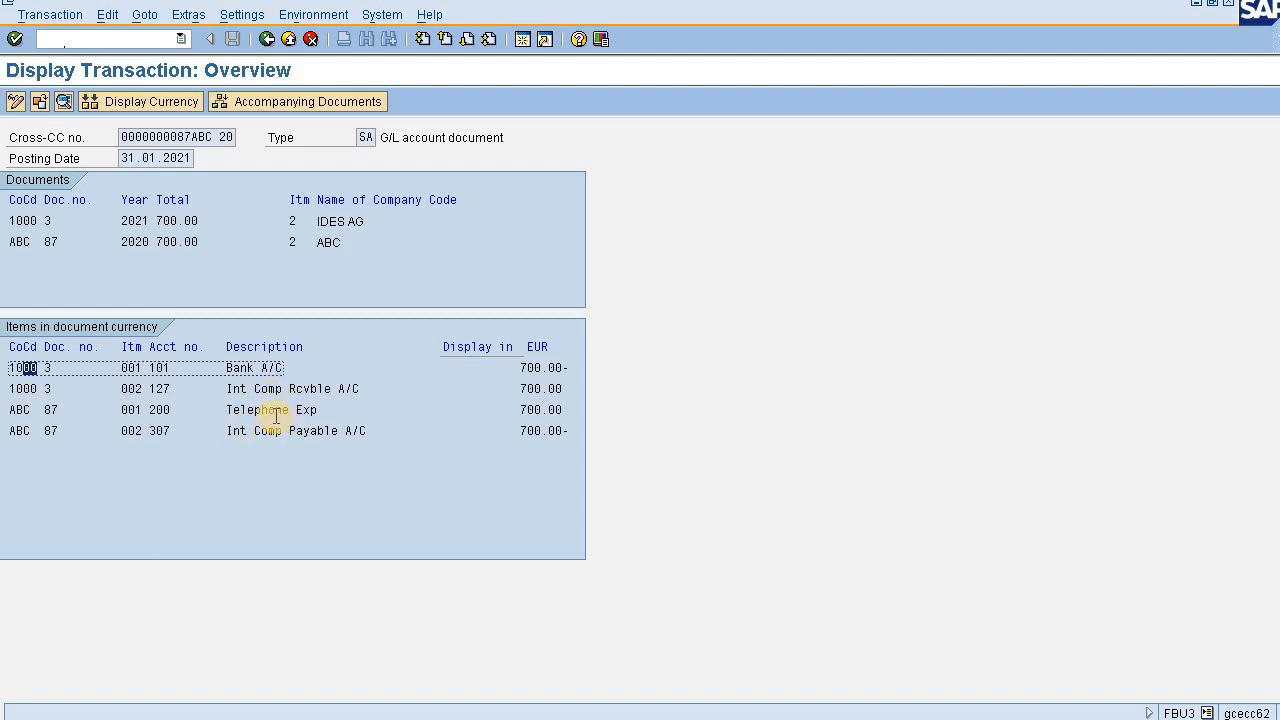
{"action": "left_click_drag", "start_coordinate": [229, 410], "coordinate": [323, 420]}
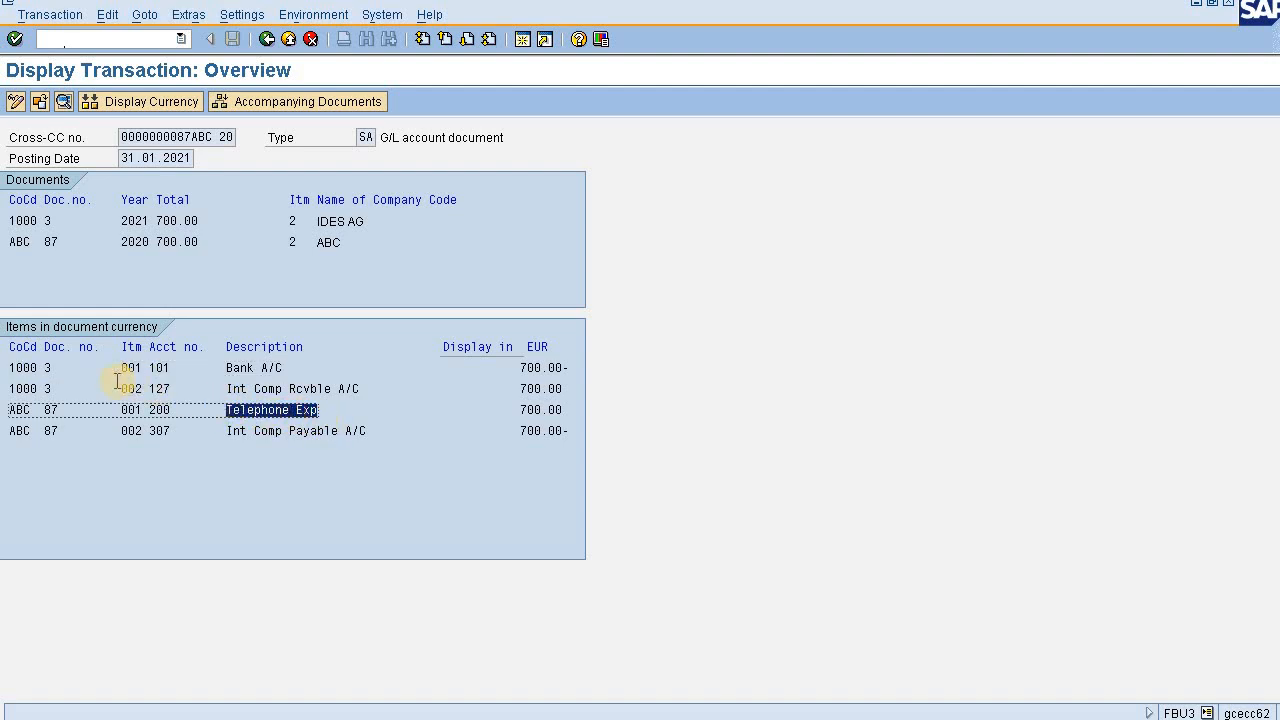
{"action": "mouse_move", "coordinate": [22, 388]}
{"action": "left_mouse_down"}
{"action": "mouse_move", "coordinate": [36, 388]}
{"action": "mouse_move", "coordinate": [9, 388]}
{"action": "left_mouse_up"}
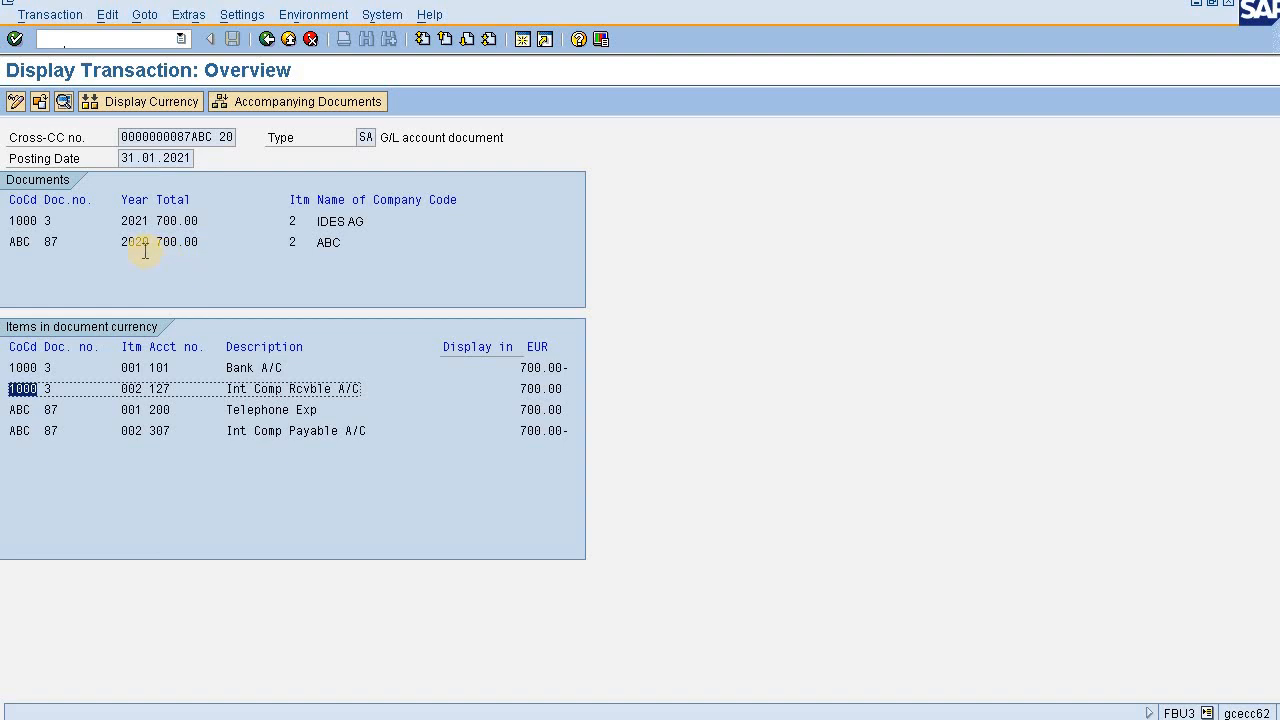
{"action": "left_click_drag", "start_coordinate": [62, 242], "coordinate": [46, 220]}
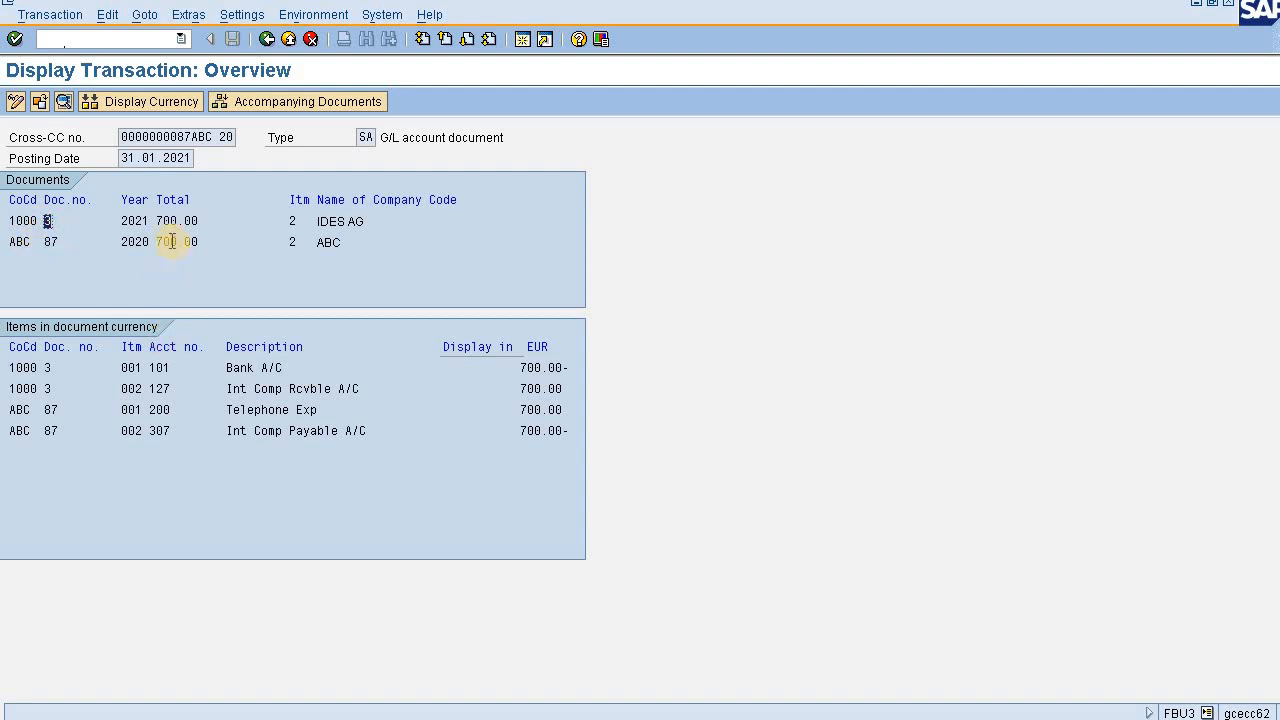
{"action": "left_click_drag", "start_coordinate": [120, 136], "coordinate": [211, 132]}
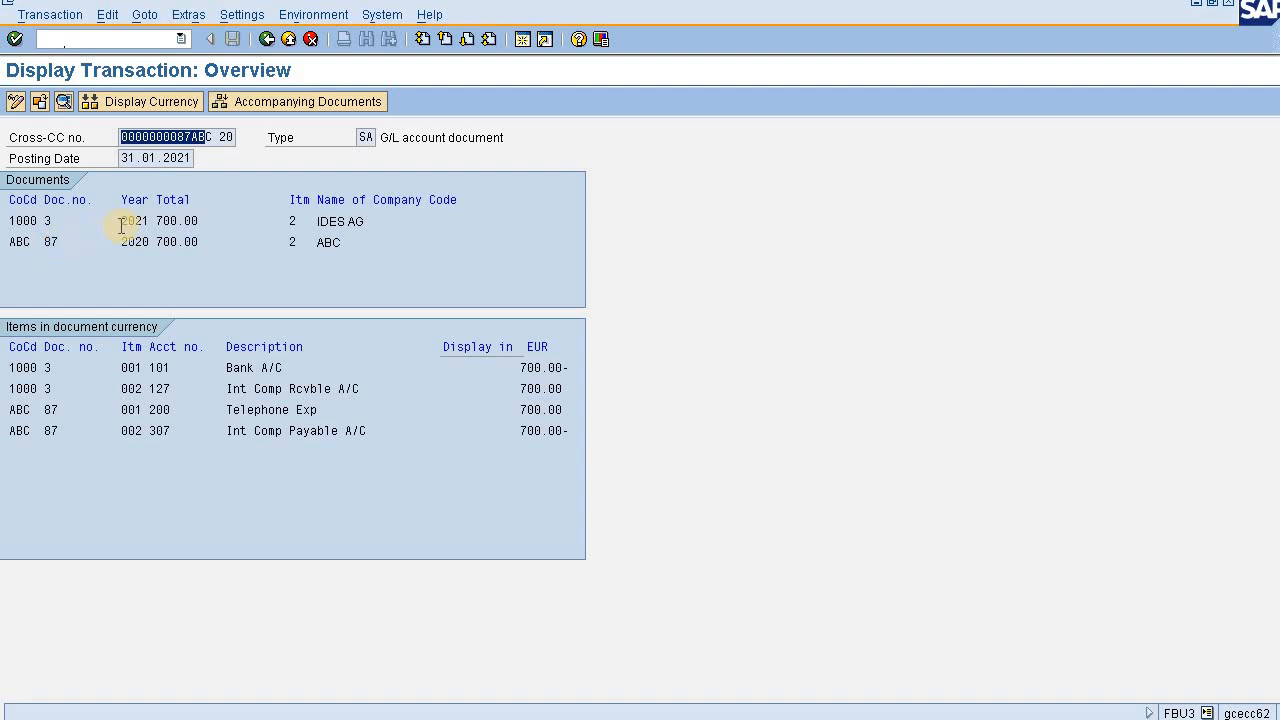
{"action": "left_click", "coordinate": [179, 162]}
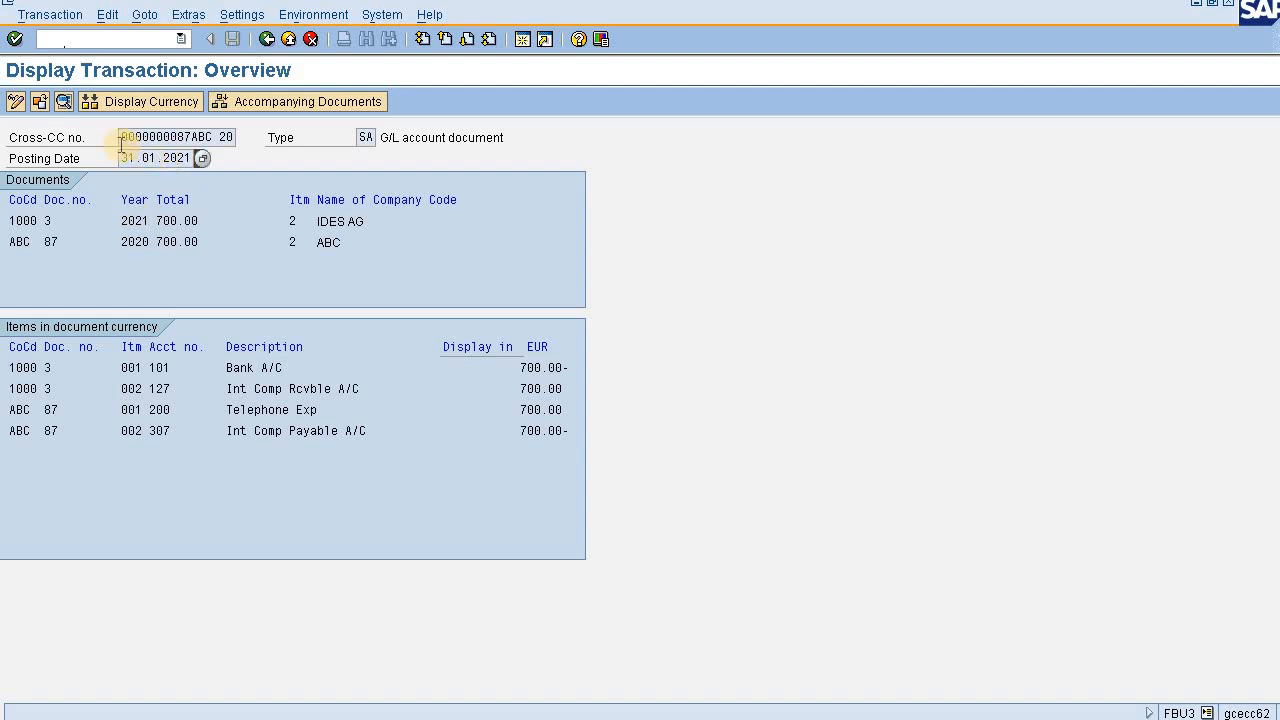
{"action": "left_click_drag", "start_coordinate": [118, 137], "coordinate": [234, 140]}
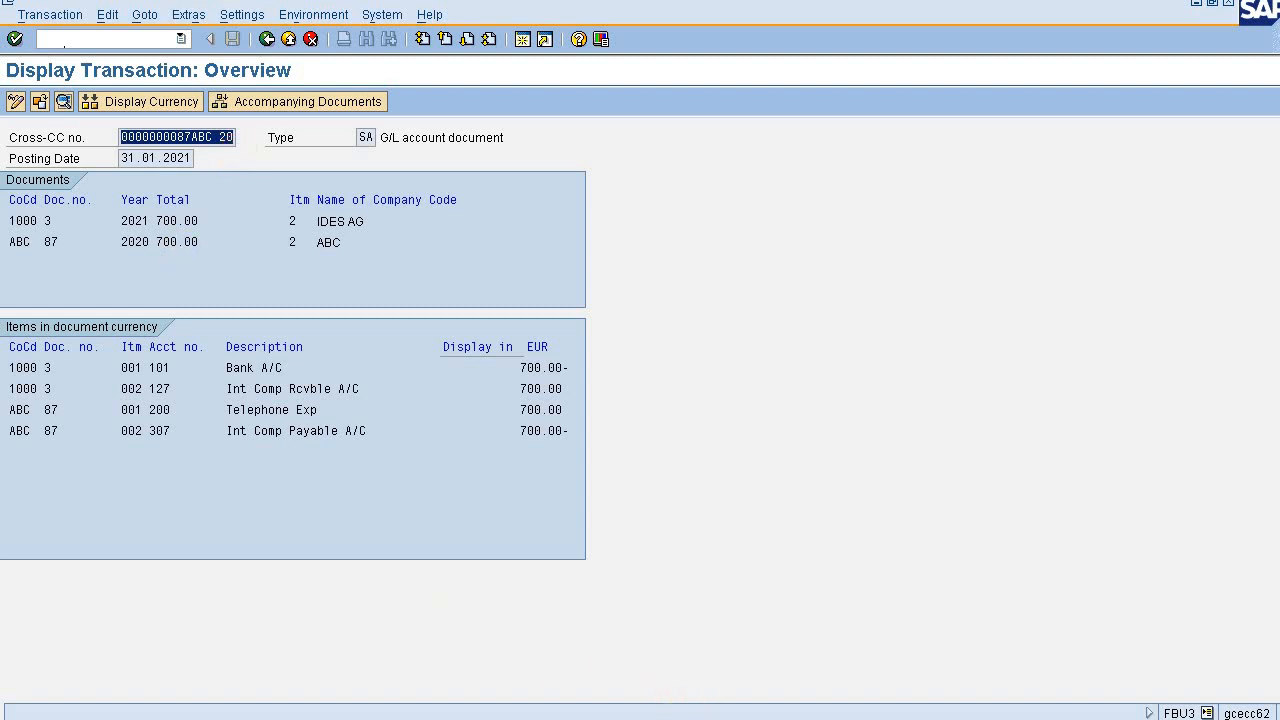
- In the other session, try to reverse document 87 of company code ABC, fiscal year 2020, with transaction FB08
{"action": "left_click", "coordinate": [728, 719]}
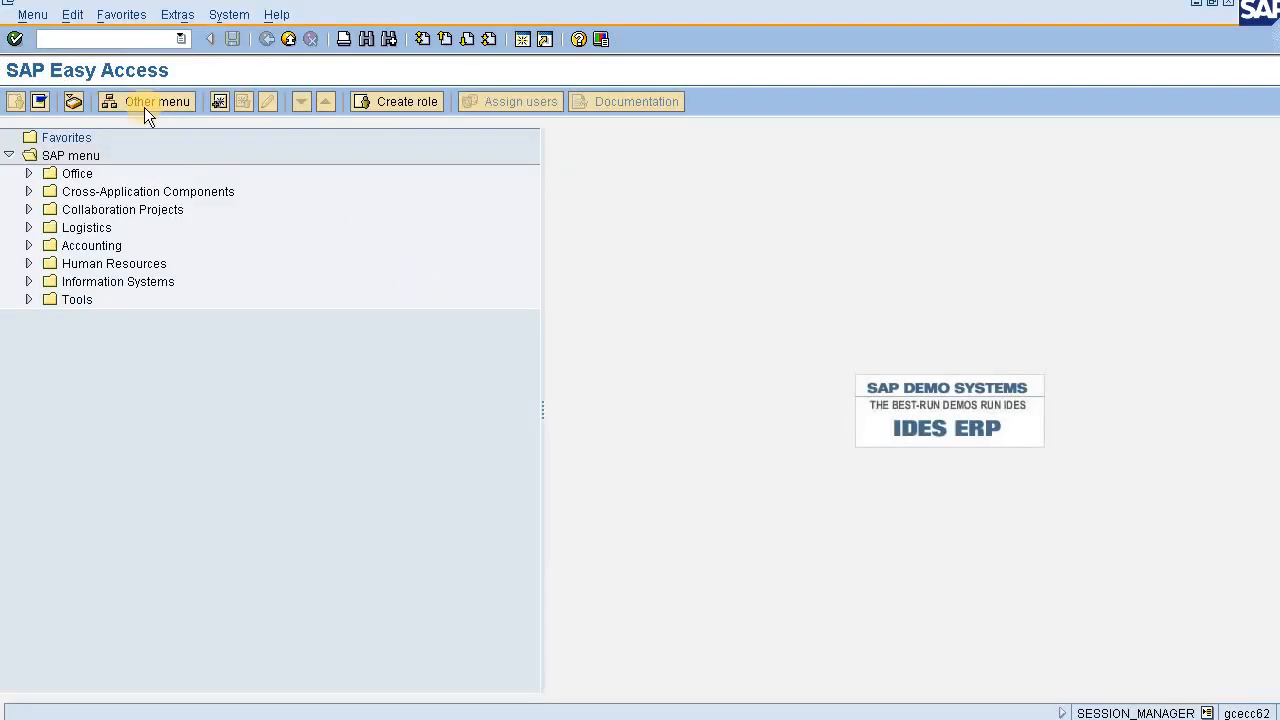
{"action": "type", "text": "fb"}
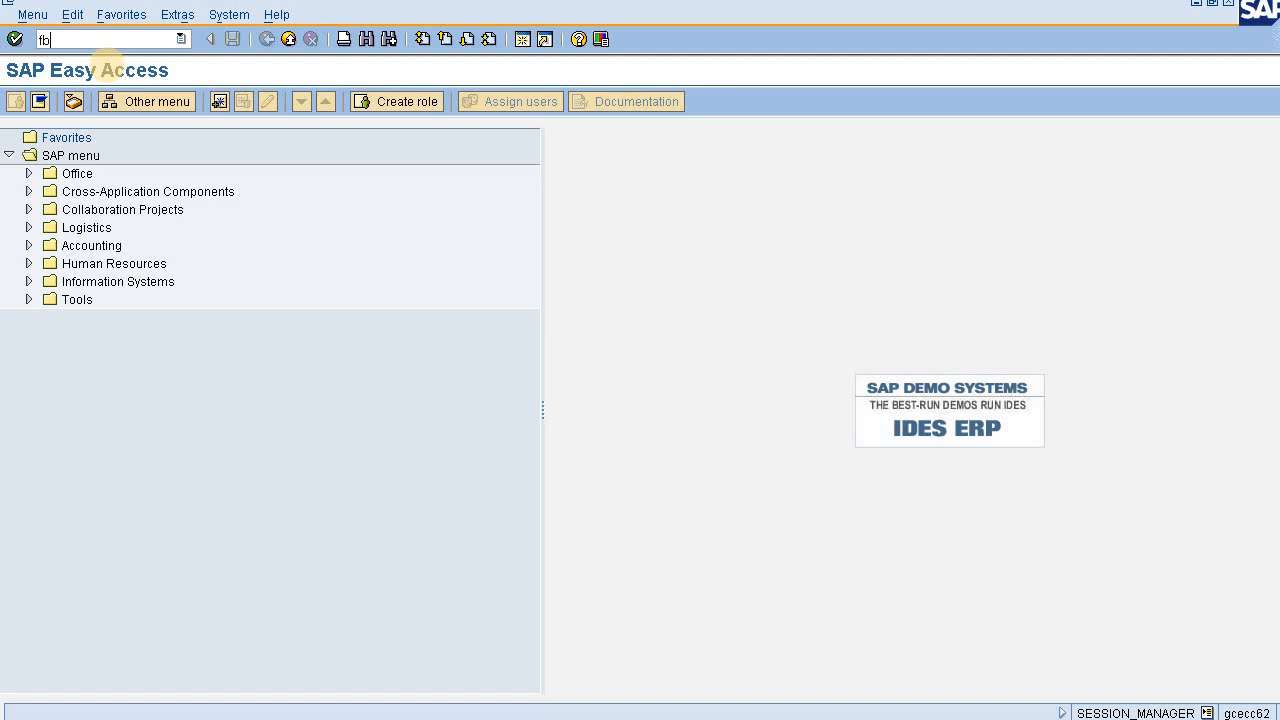
{"action": "type", "text": "03"}
{"action": "key", "text": "BackSpace"}
{"action": "type", "text": "8"}
{"action": "key", "text": "Return"}
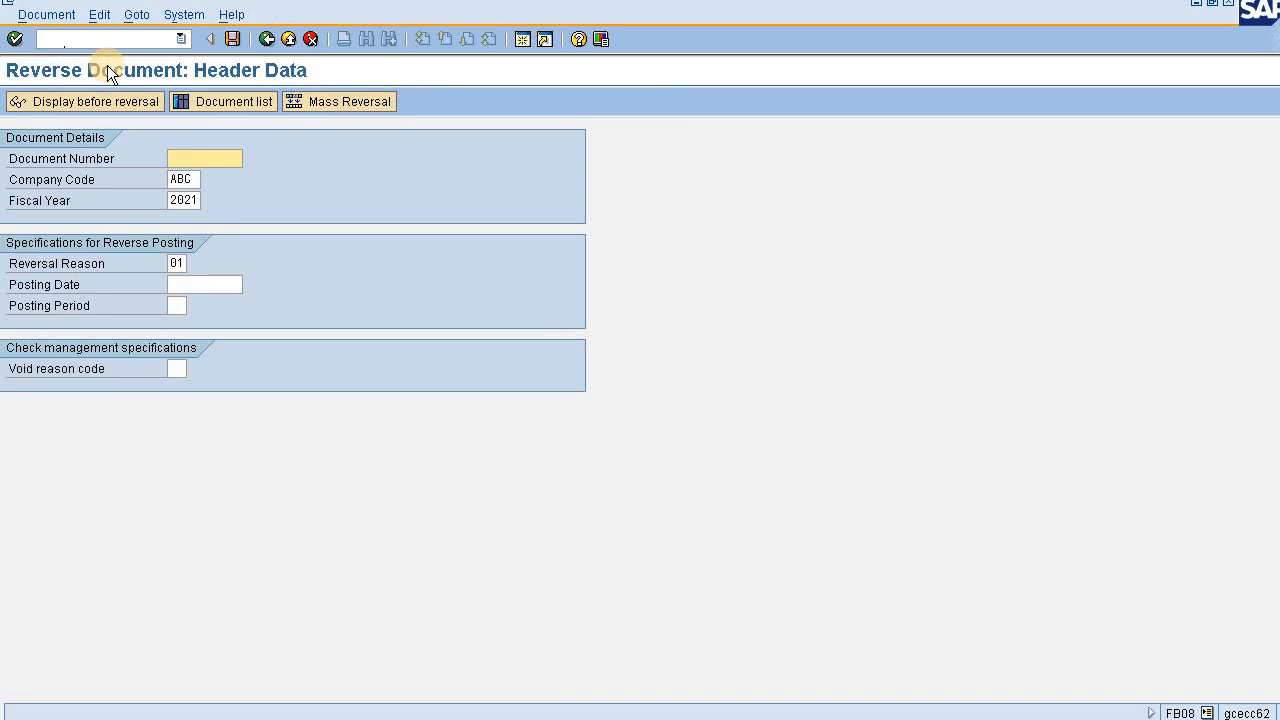
{"action": "type", "text": "87"}
{"action": "left_click", "coordinate": [197, 203]}
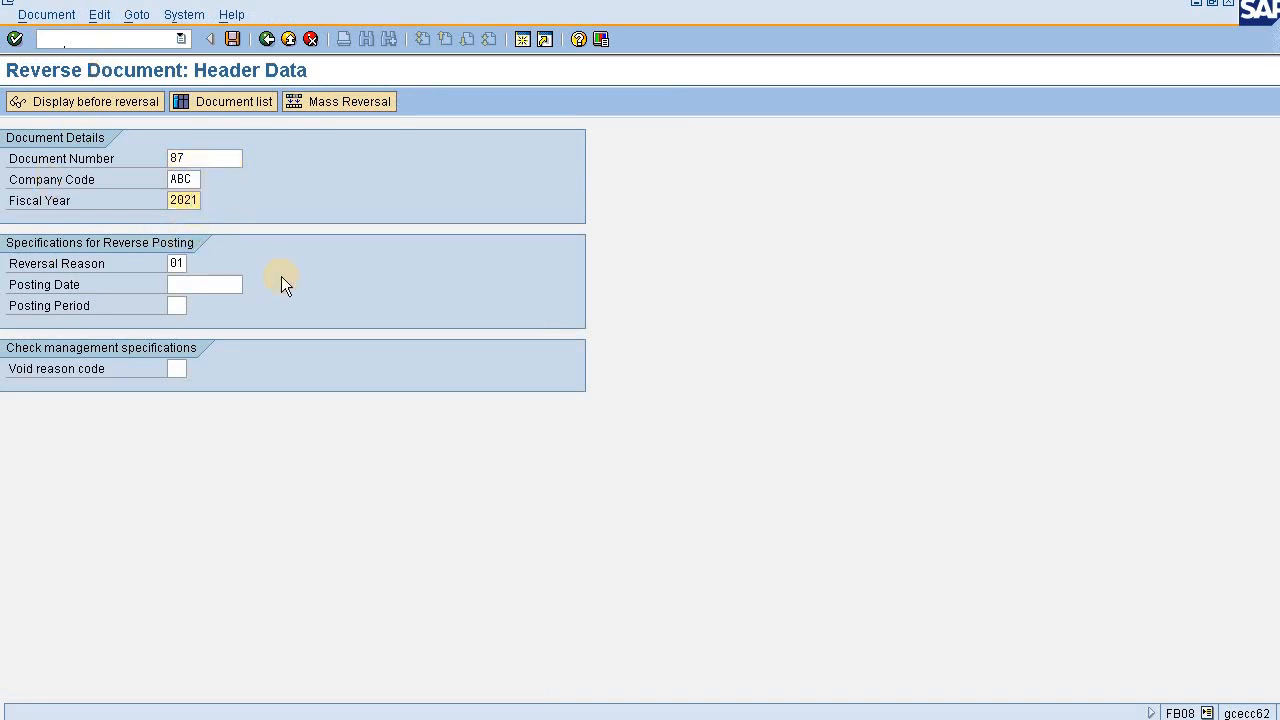
{"action": "key", "text": "BackSpace"}
{"action": "type", "text": "0"}
{"action": "left_click", "coordinate": [233, 48]}
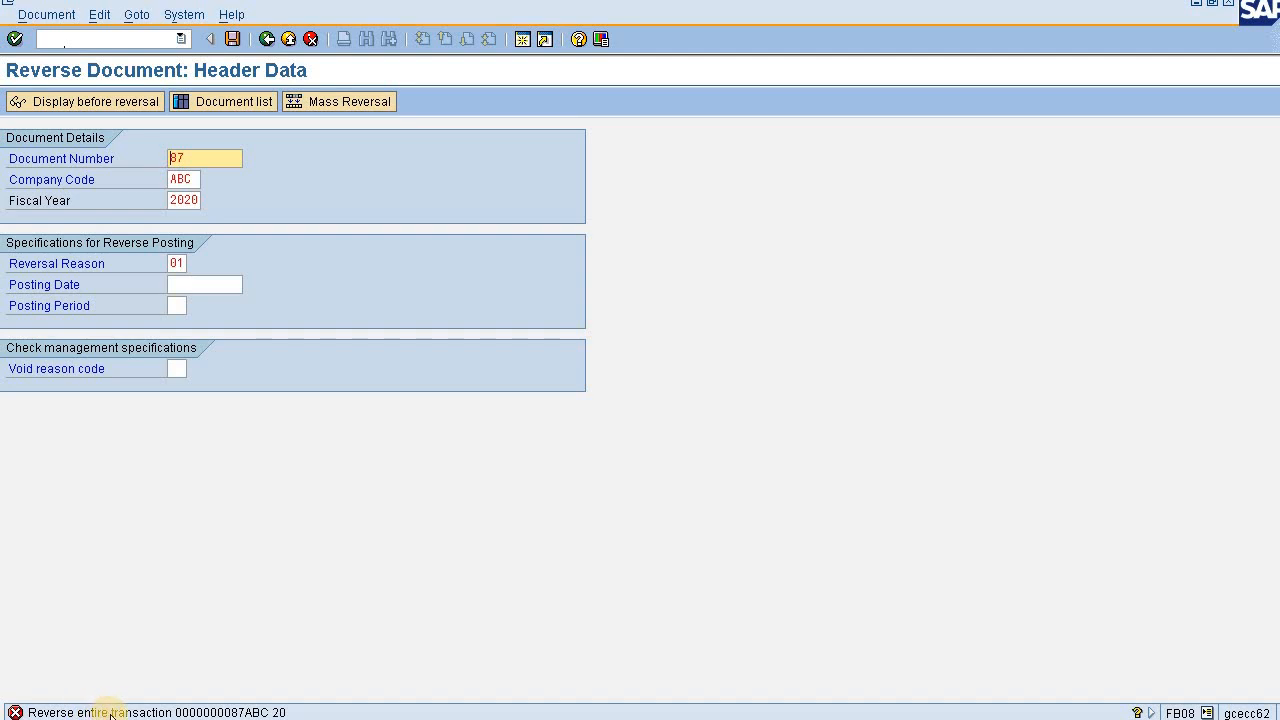
- Read the long text of the reversal message, compare it with the Cross-CC number in the transaction overview, and close the text
{"action": "double_click", "coordinate": [256, 712]}
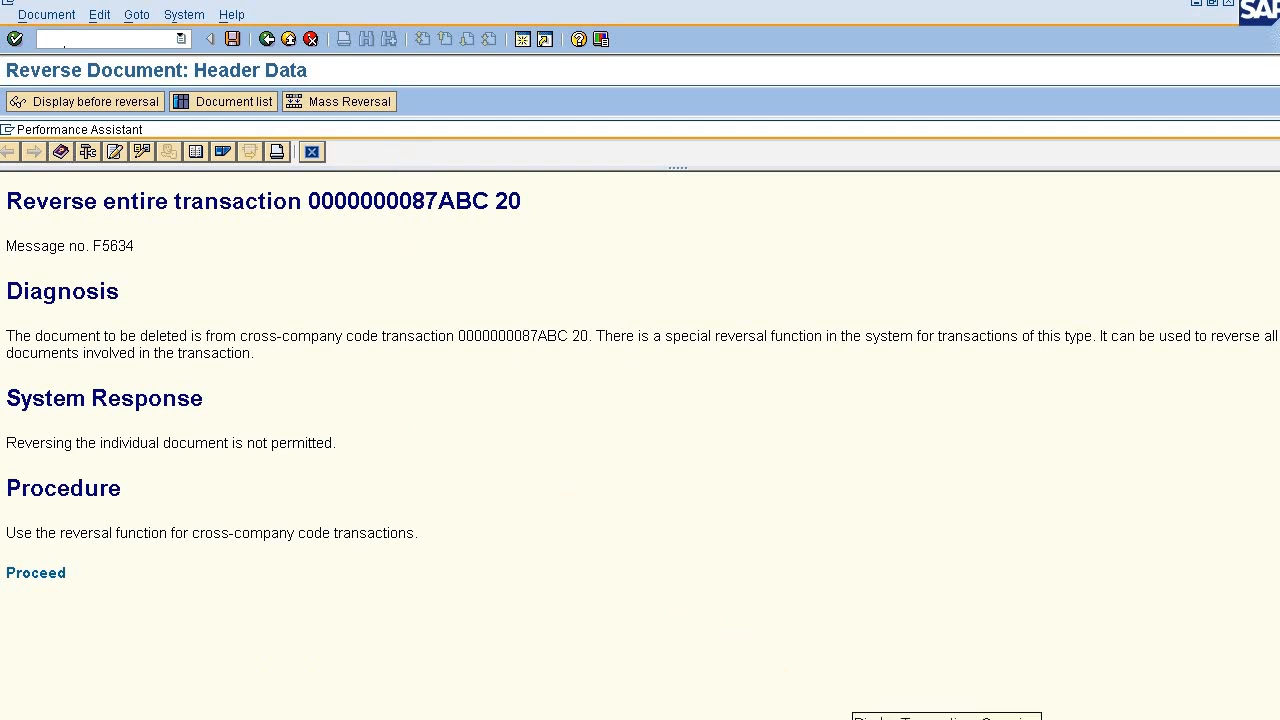
{"action": "left_click", "coordinate": [880, 719]}
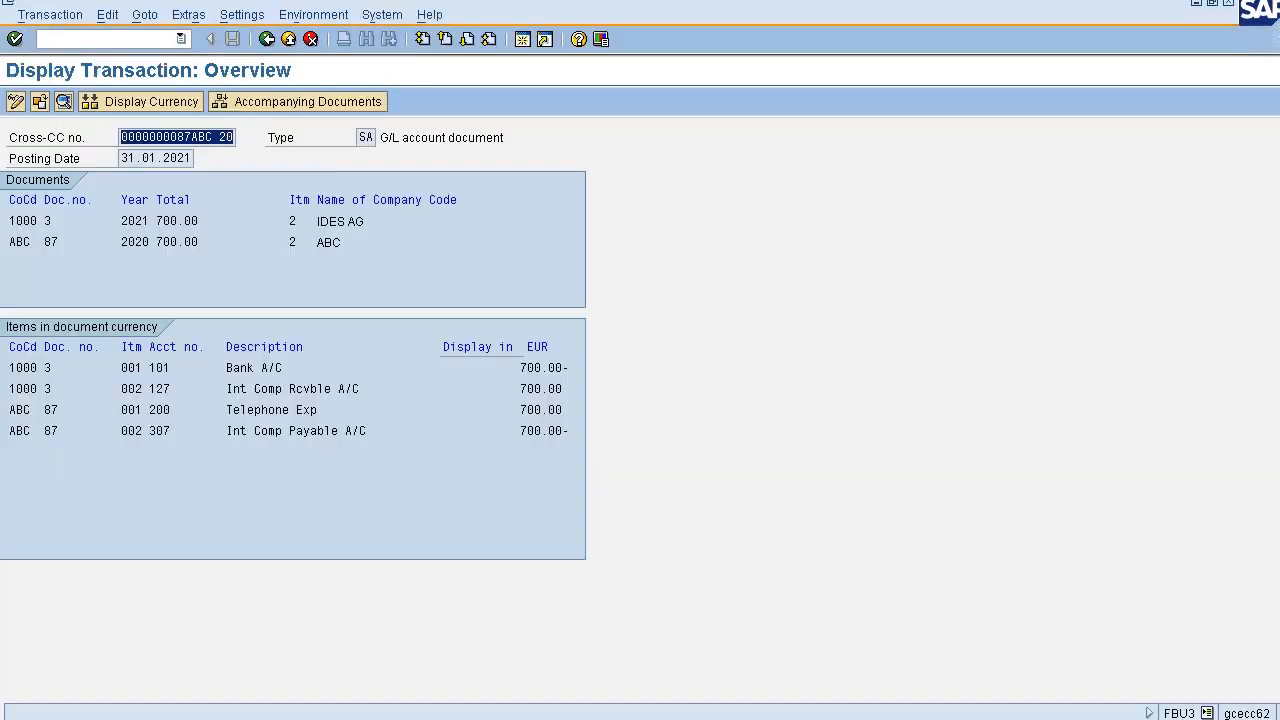
{"action": "left_click", "coordinate": [155, 163]}
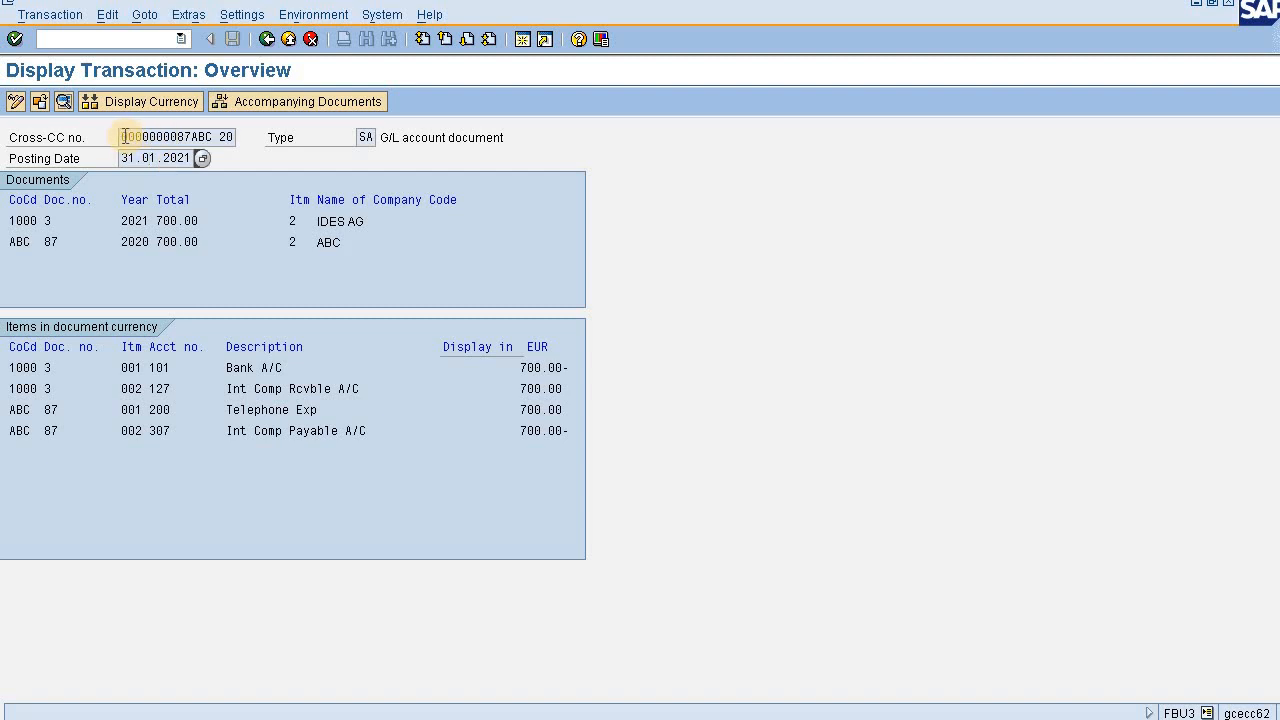
{"action": "left_click_drag", "start_coordinate": [124, 137], "coordinate": [241, 145]}
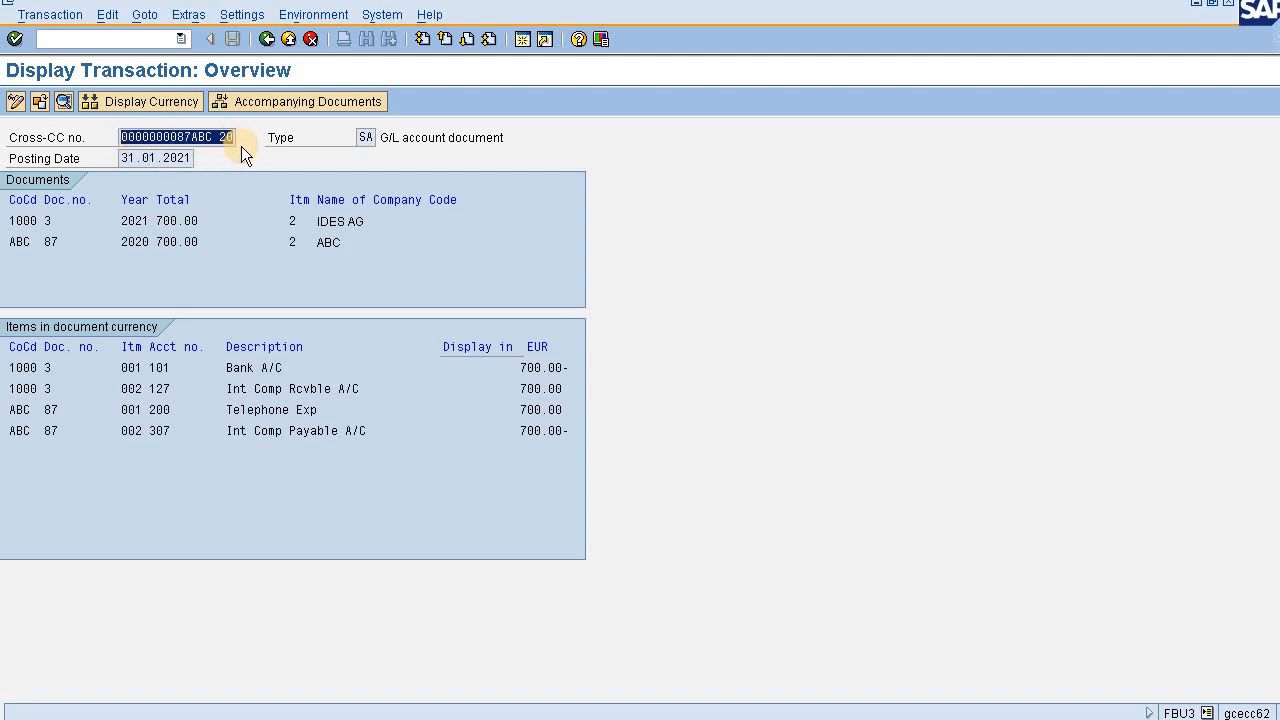
{"action": "key", "text": "alt+Tab"}
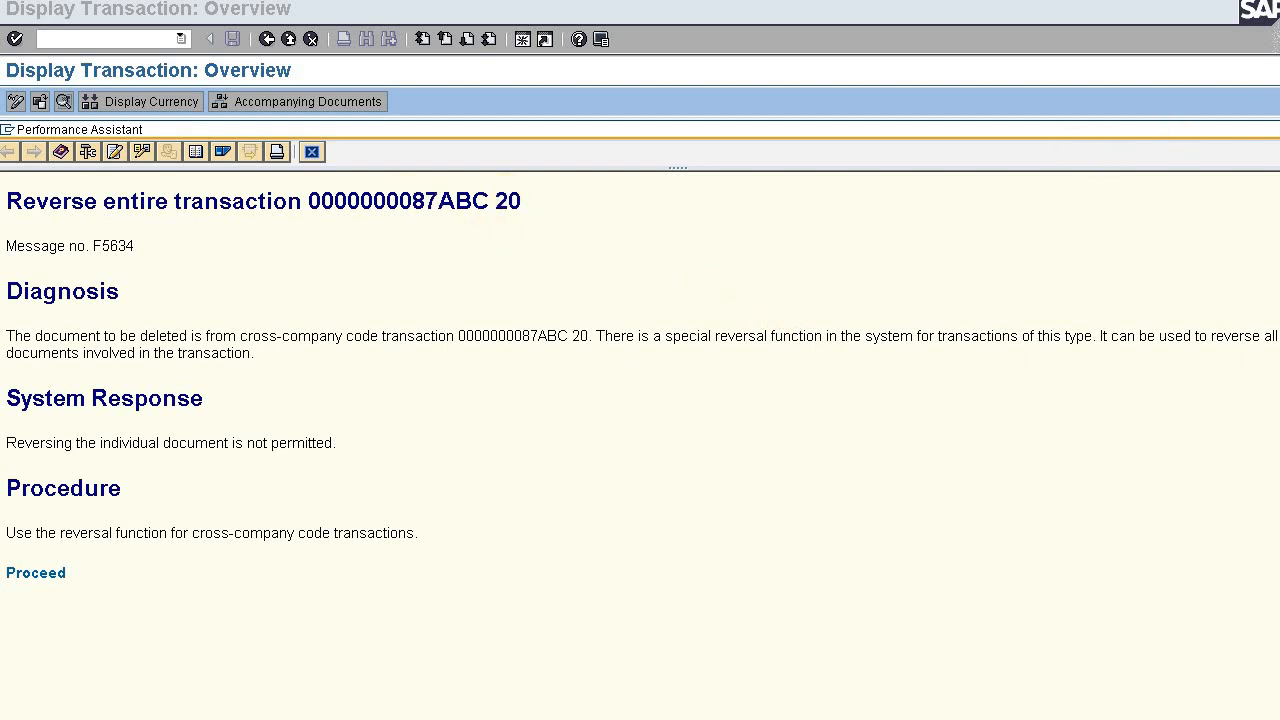
{"action": "left_click_drag", "start_coordinate": [1198, 131], "coordinate": [1142, 143]}
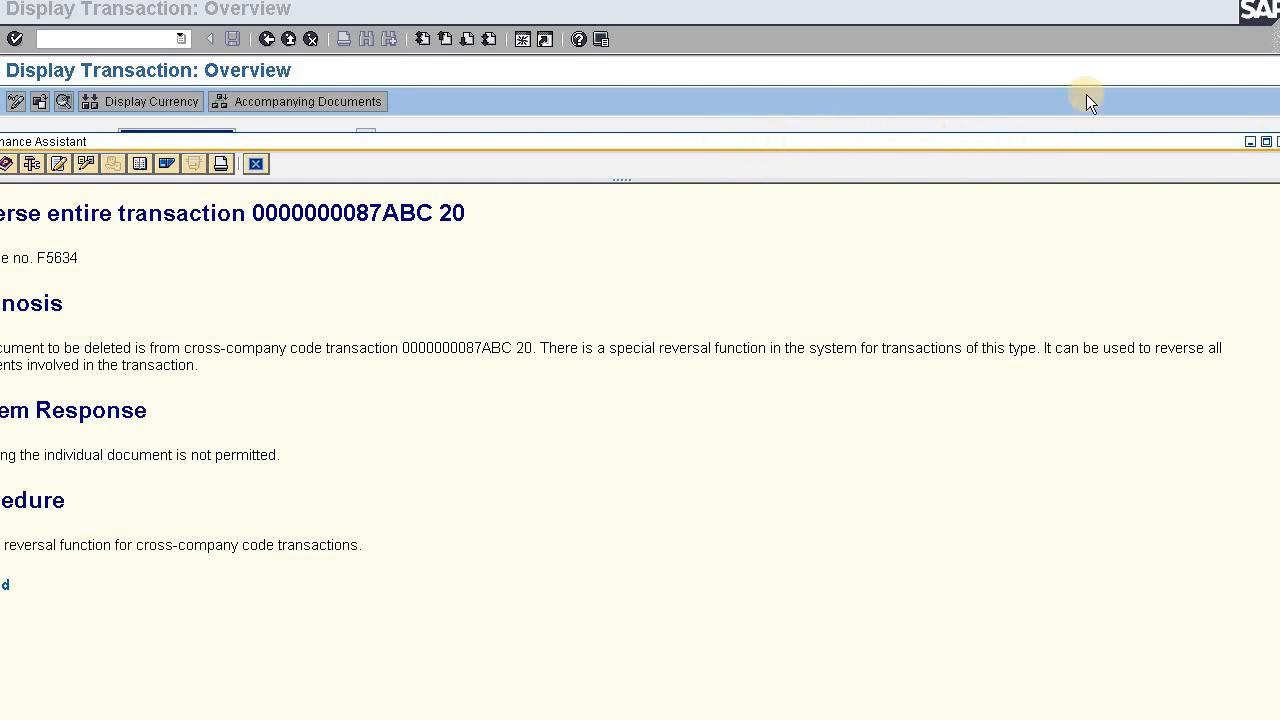
{"action": "left_click", "coordinate": [965, 127]}
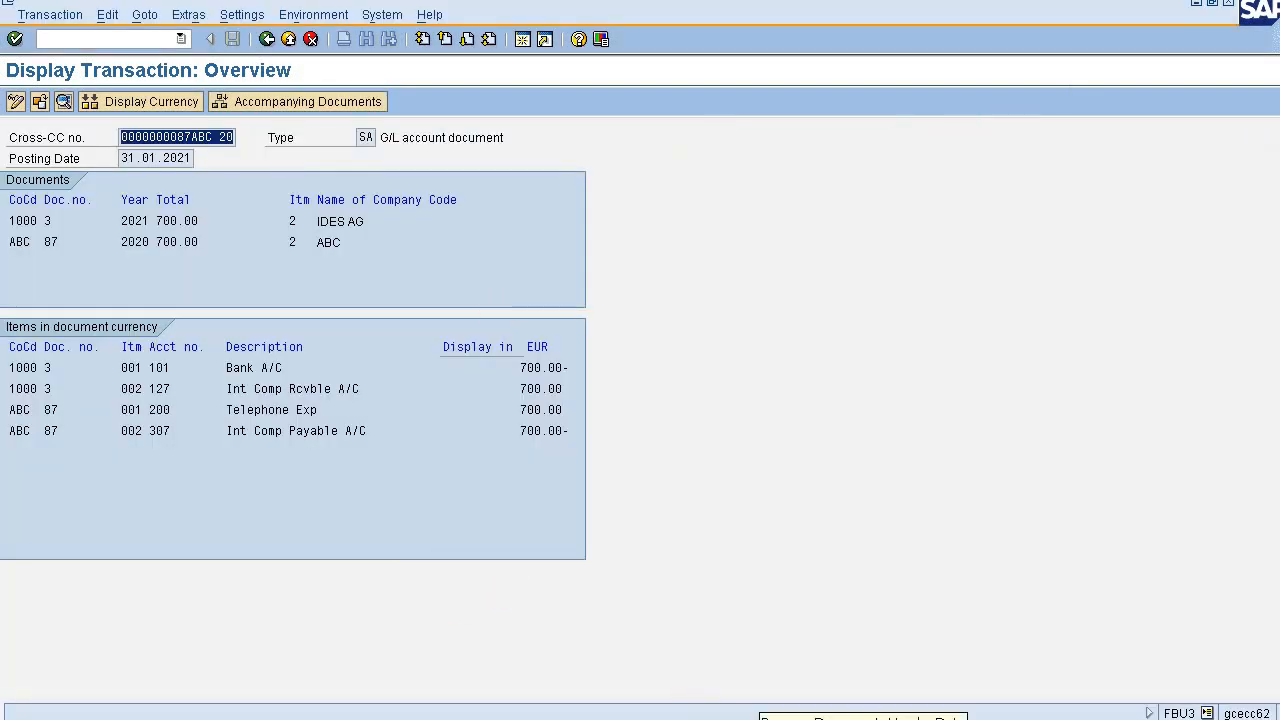
- Leave the FB08 document reversal and start transaction FBU8 for reversing a cross-company code transaction
{"action": "left_click", "coordinate": [760, 719]}
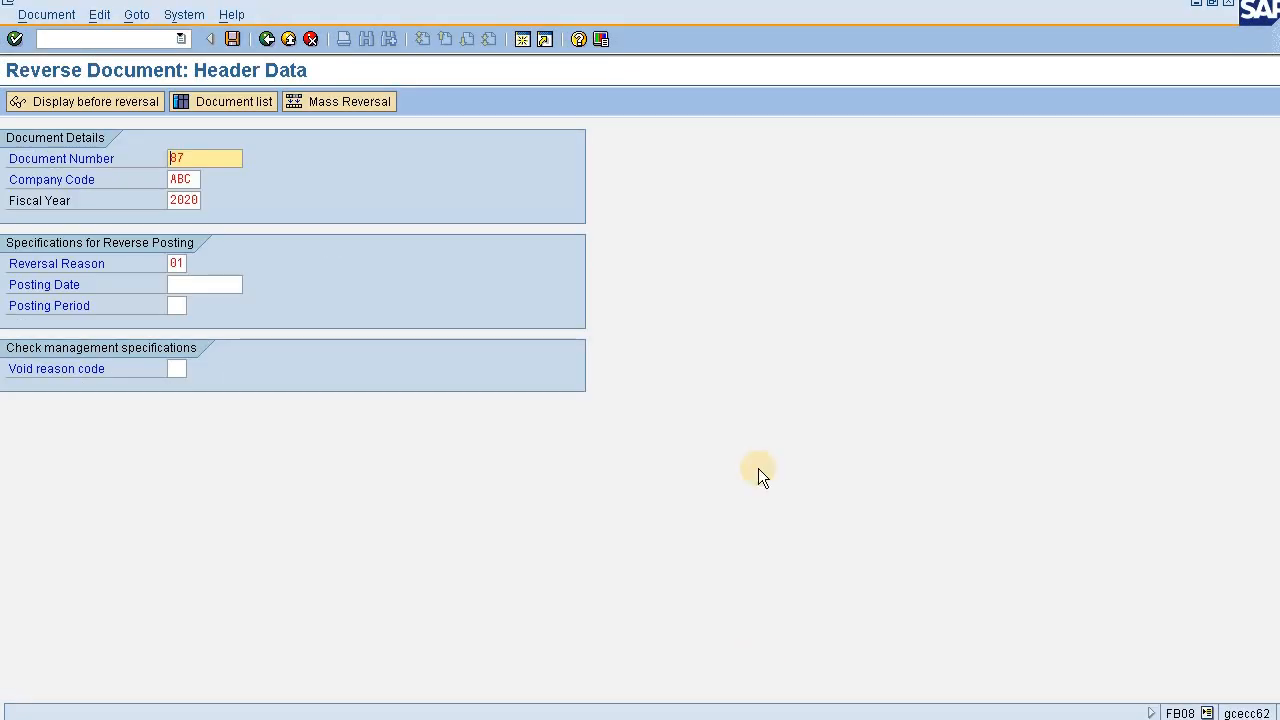
{"action": "left_click", "coordinate": [98, 42]}
{"action": "type", "text": "/n"}
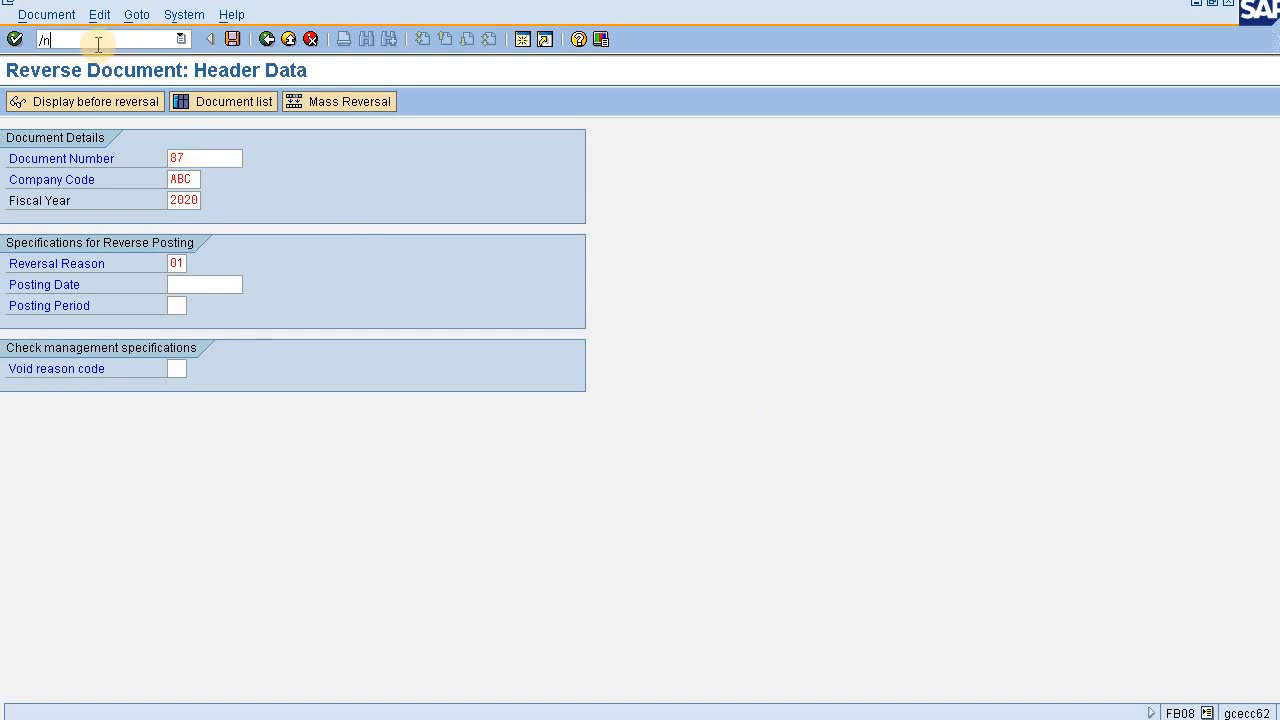
{"action": "key", "text": "Return"}
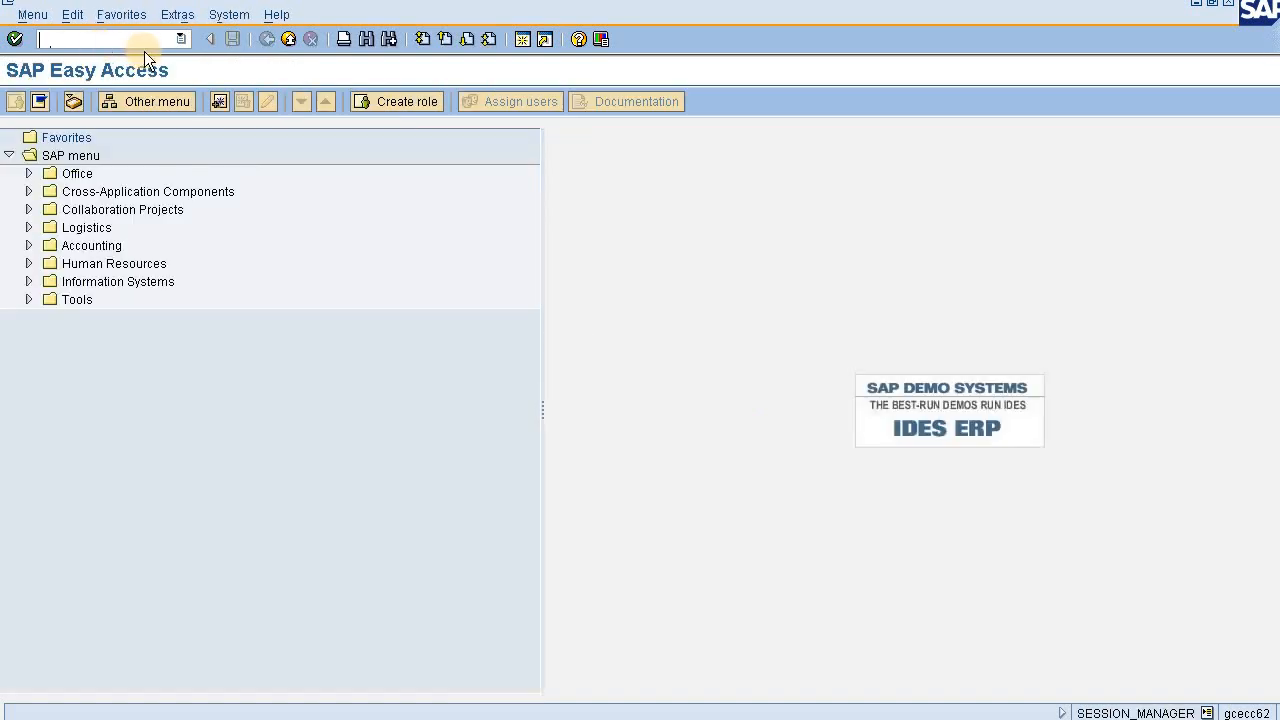
{"action": "left_click", "coordinate": [182, 39]}
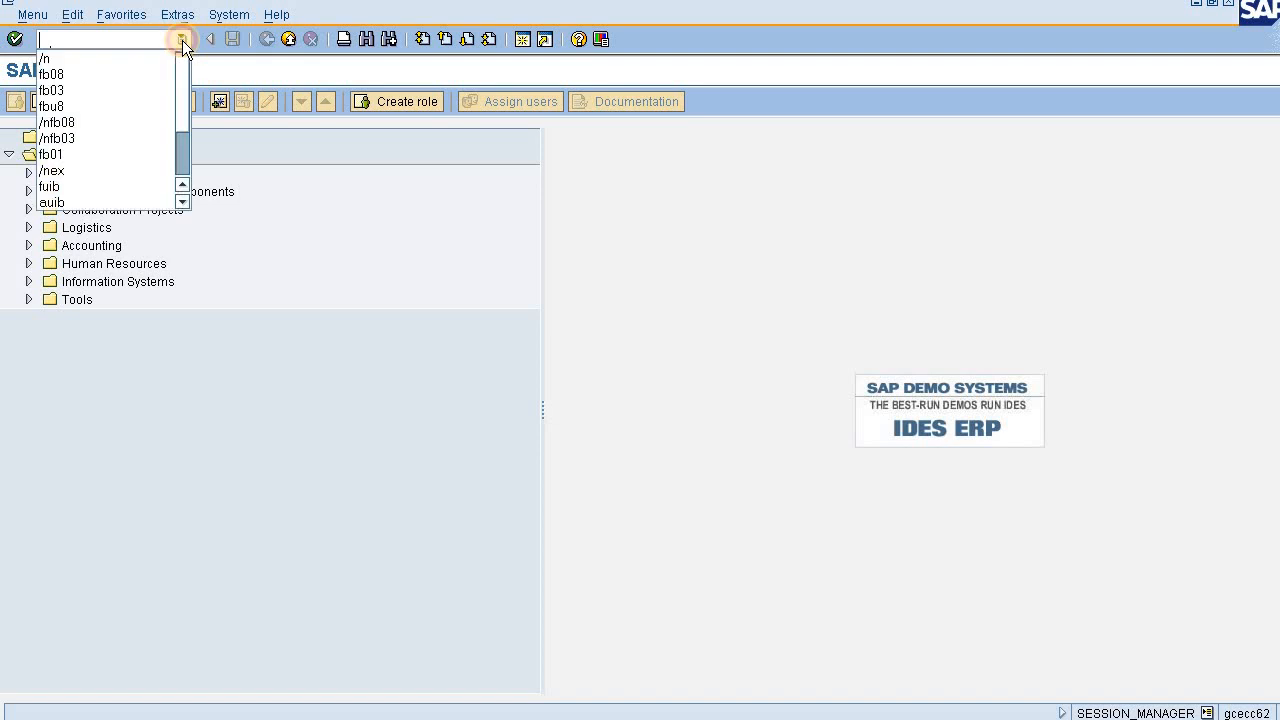
{"action": "left_click", "coordinate": [143, 104]}
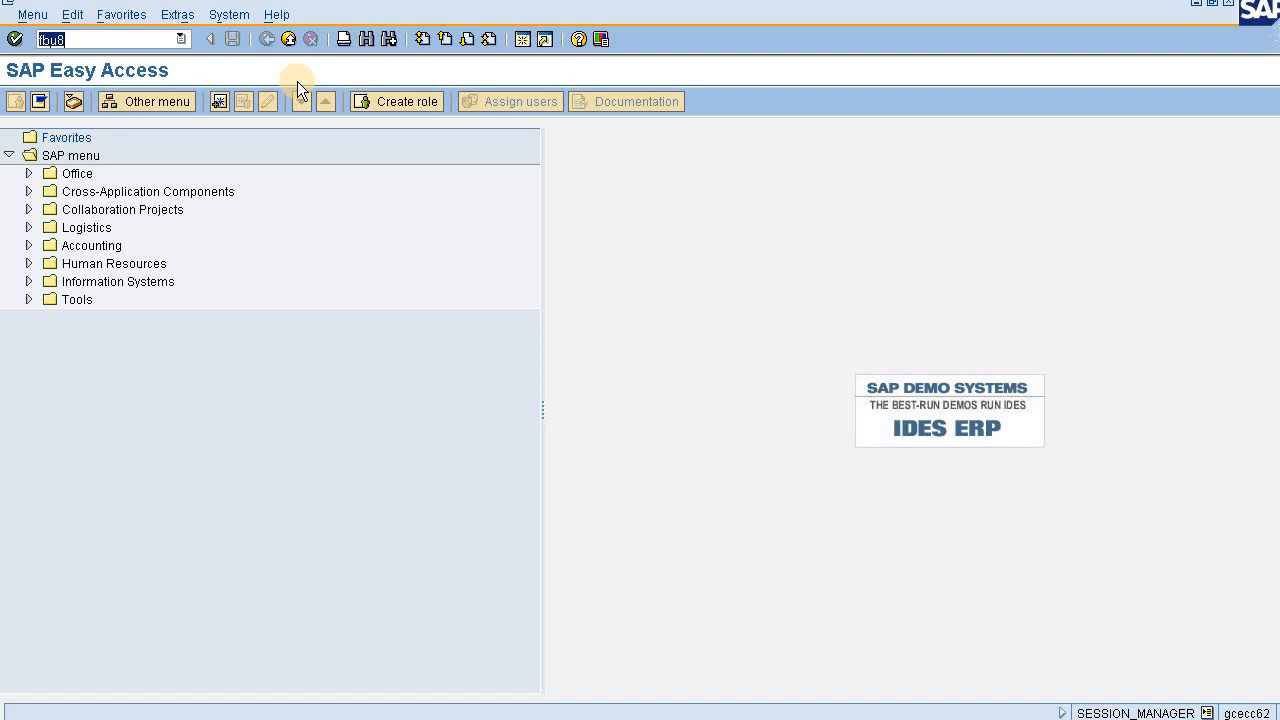
{"action": "key", "text": "Return"}
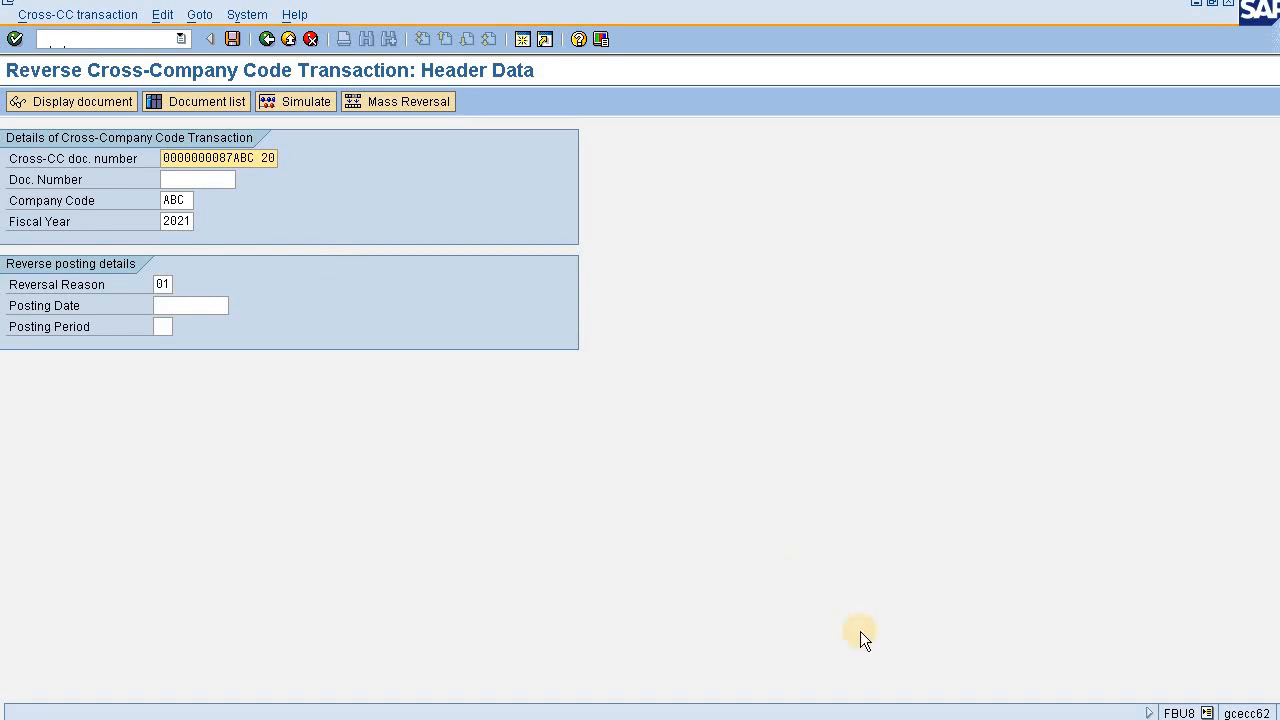
- Check the Cross-CC number and the fiscal year of document 87 in the display session, and return to the cross-company reversal
{"action": "left_click", "coordinate": [868, 719]}
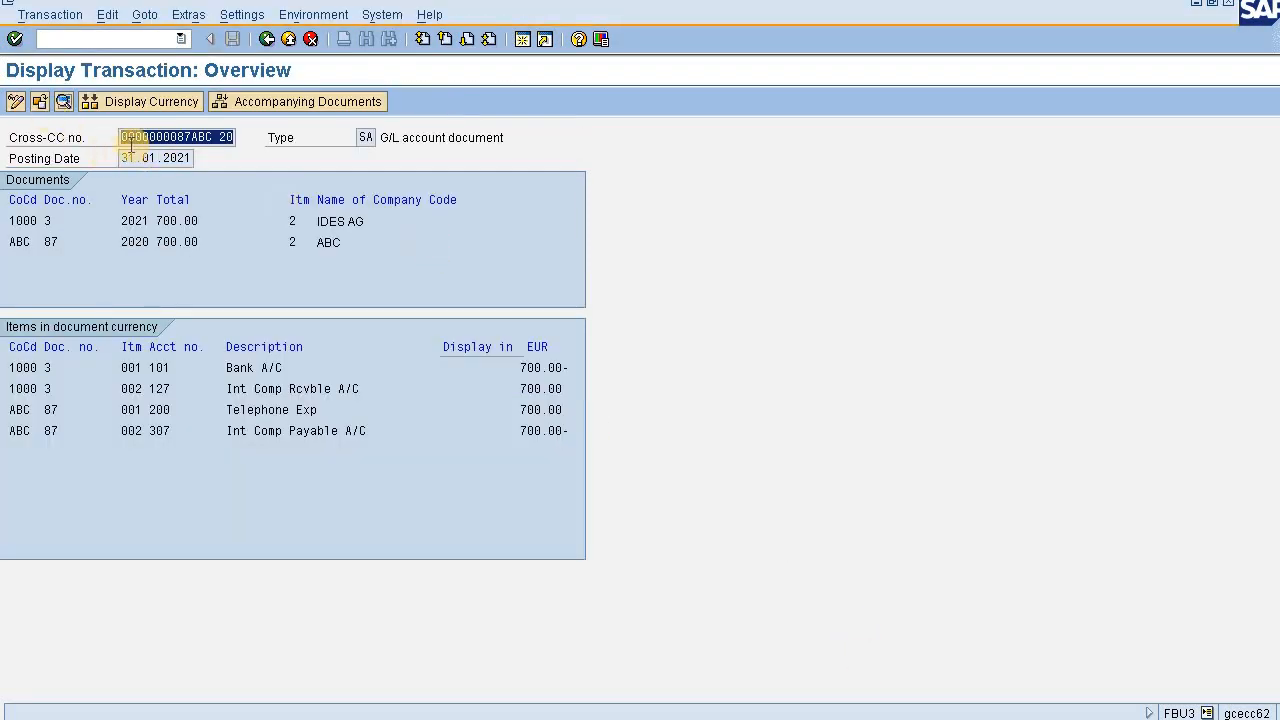
{"action": "key", "text": "alt+Tab"}
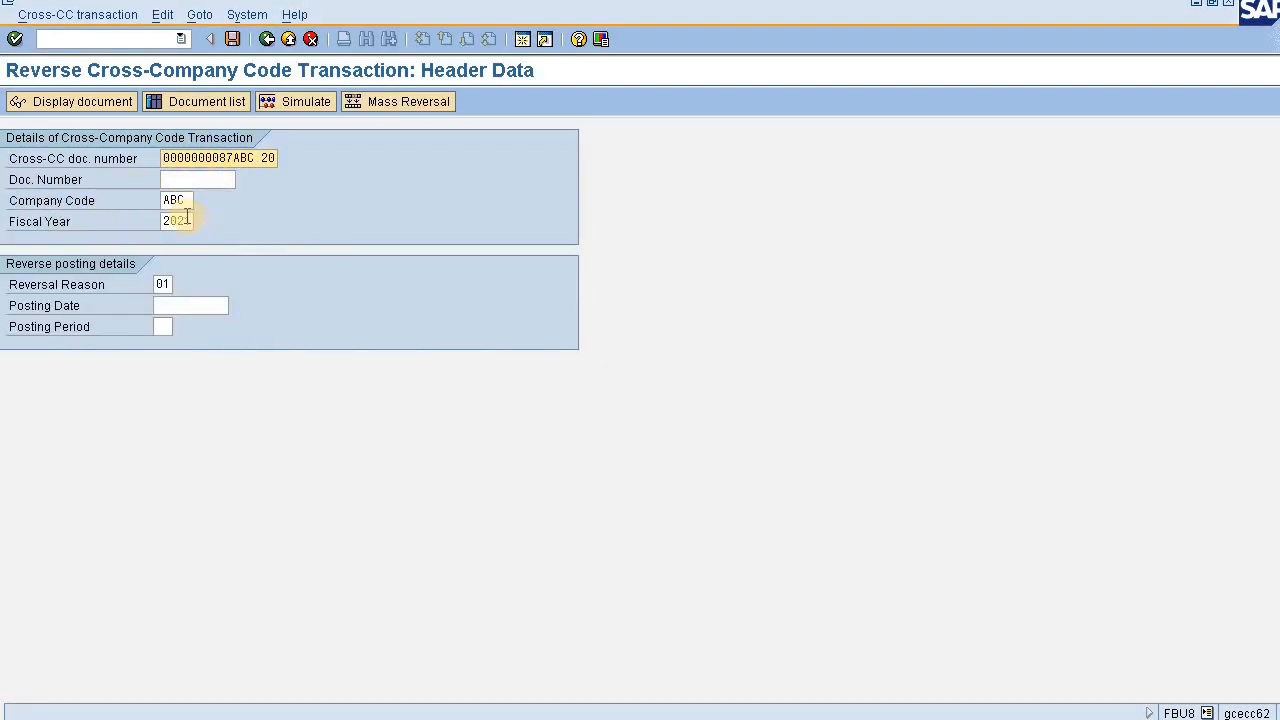
{"action": "key", "text": "alt+Tab"}
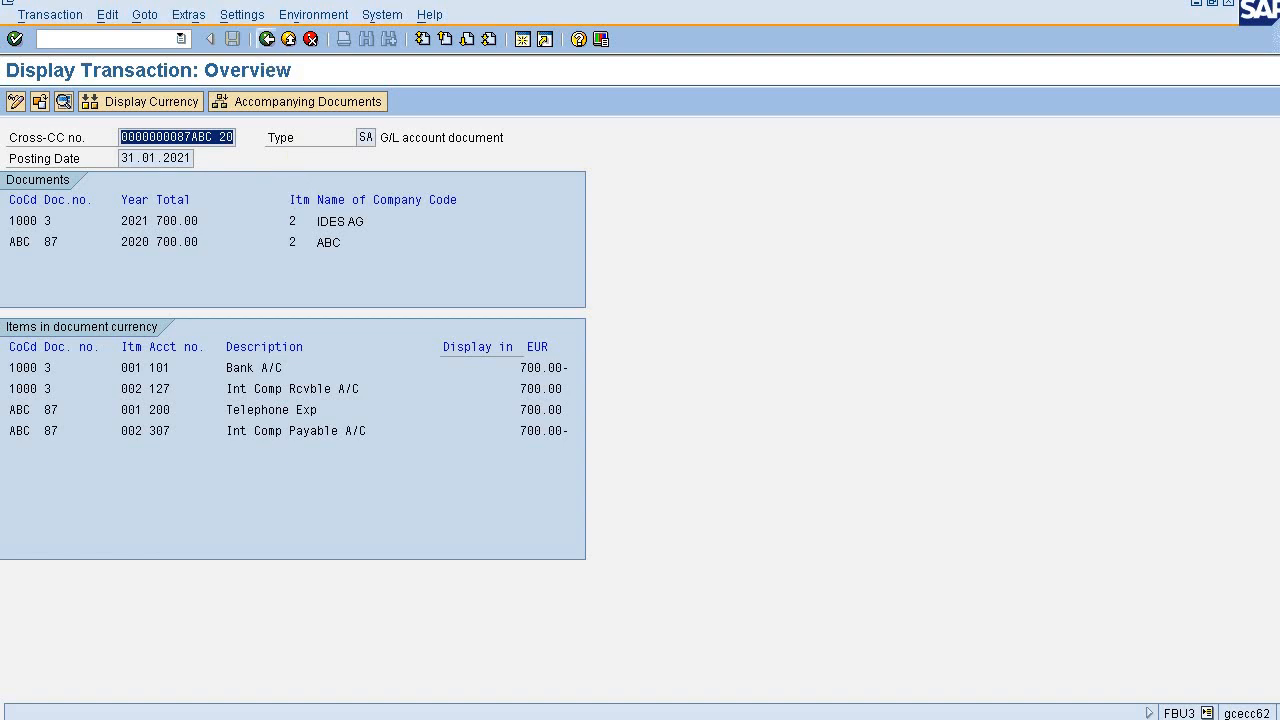
{"action": "left_click", "coordinate": [360, 101]}
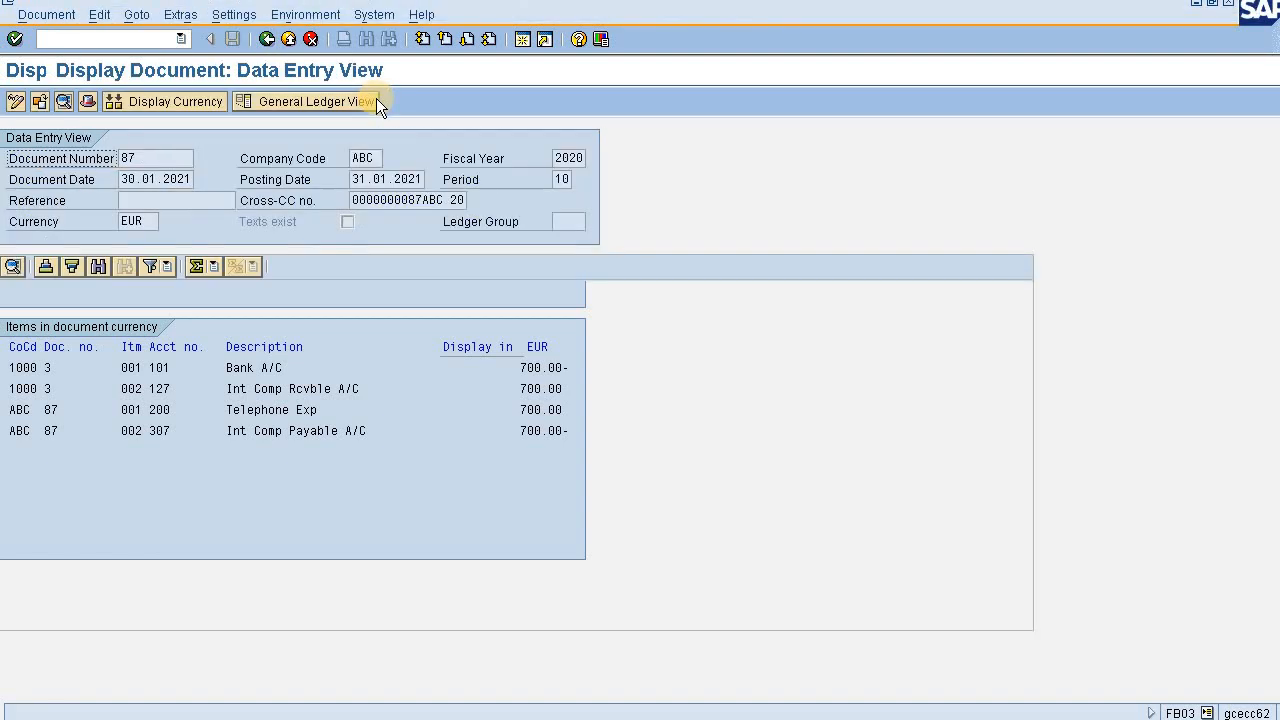
{"action": "key", "text": "alt+Tab"}
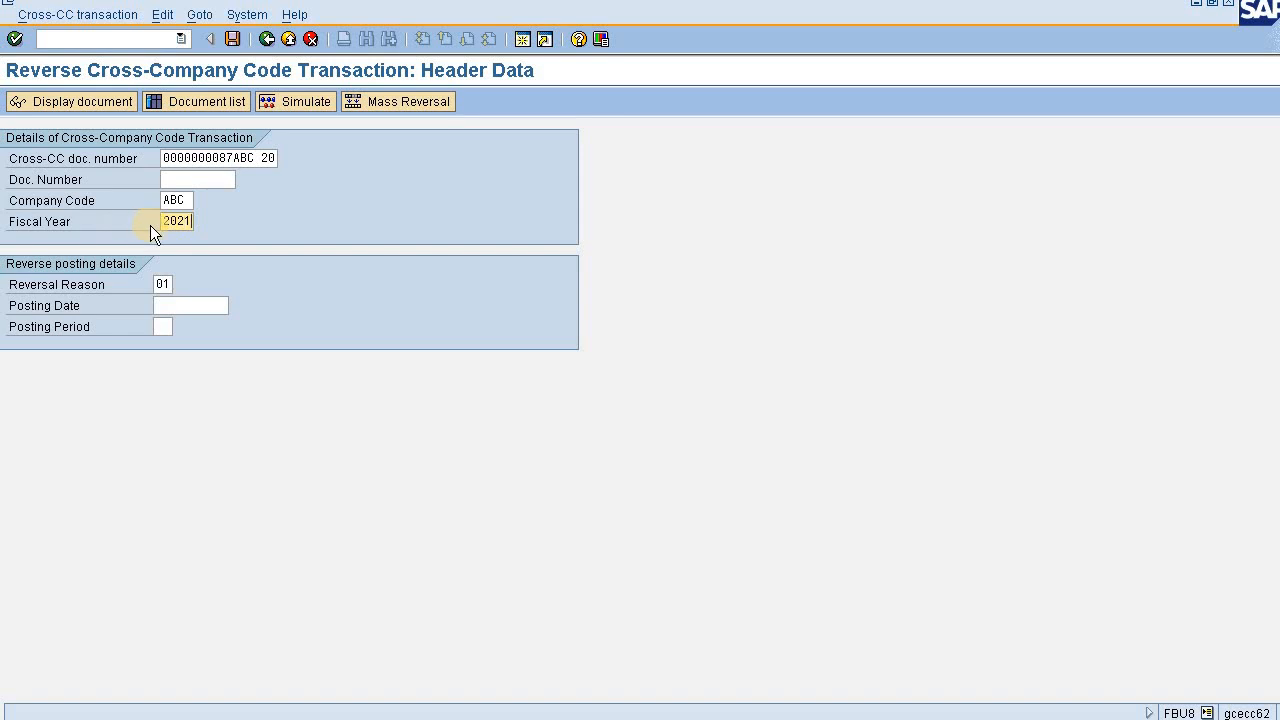
- Set the fiscal year to 2020 and list the accompanying documents of the cross-company code transaction
{"action": "key", "text": "BackSpace"}
{"action": "type", "text": "0"}
{"action": "left_click", "coordinate": [246, 121]}
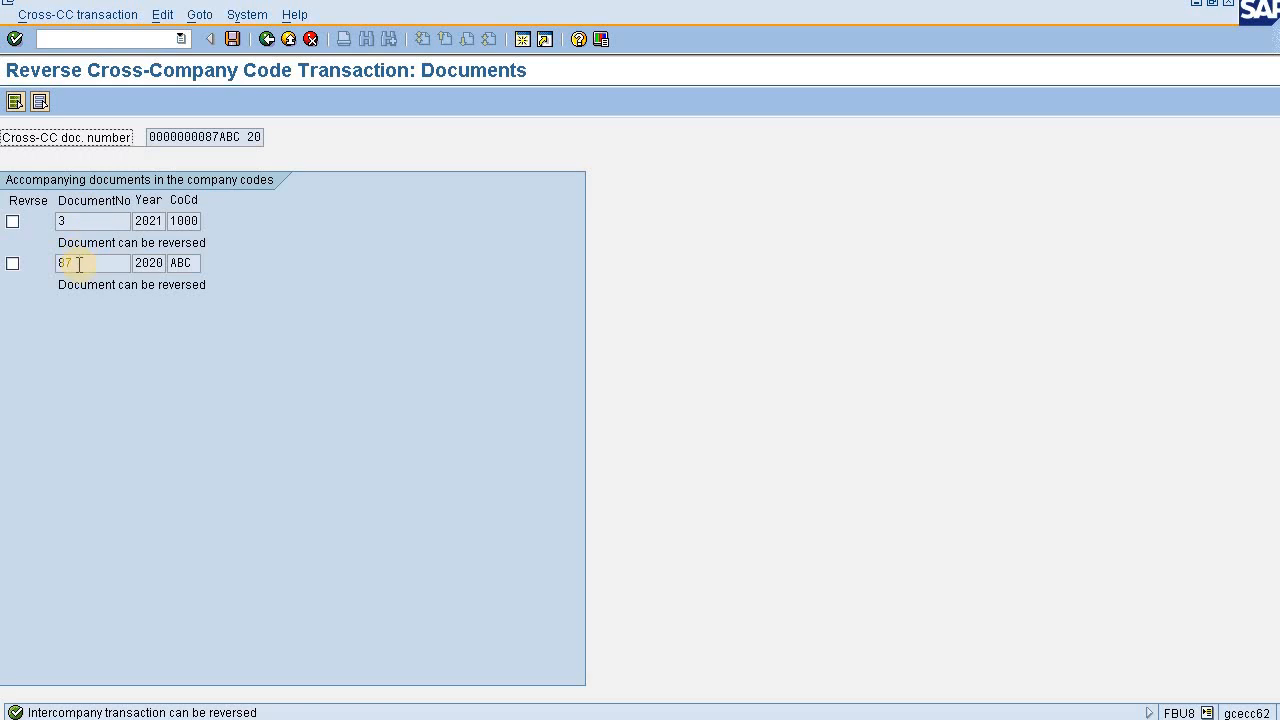
- Mark document 3 of company code 1000 and document 87 of company code ABC for reversal, and post the reversal
{"action": "left_click", "coordinate": [13, 223]}
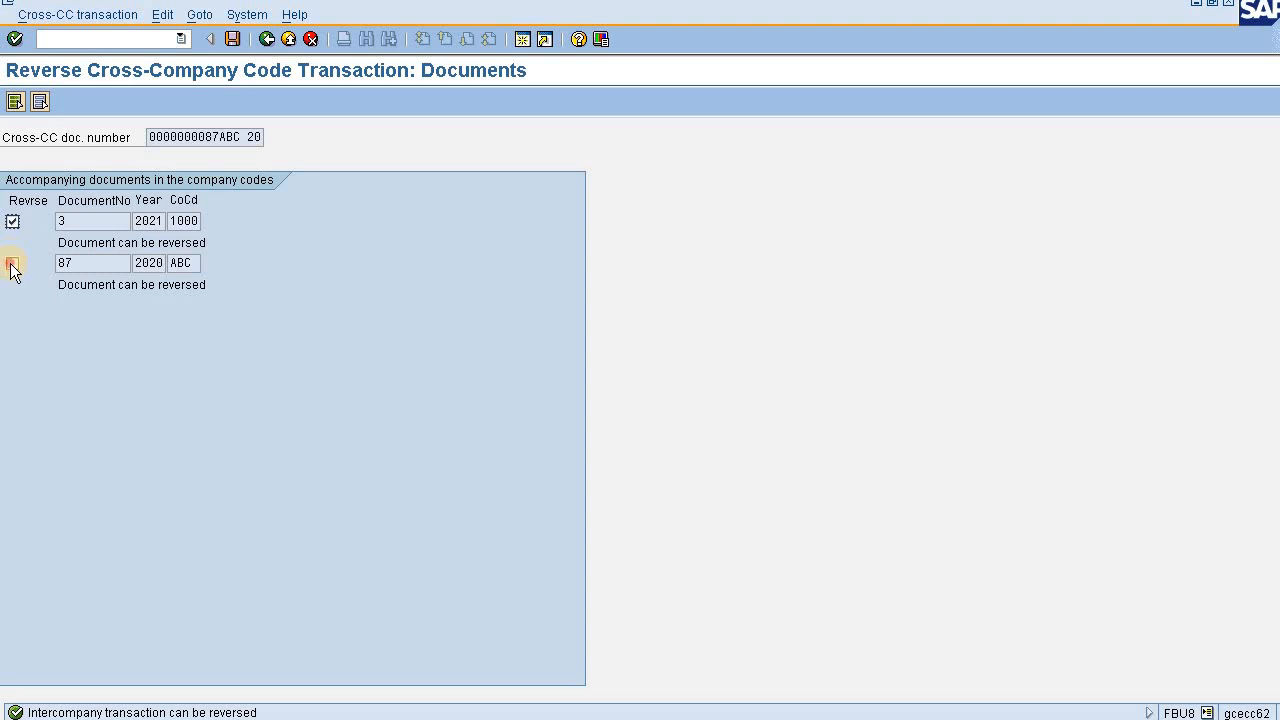
{"action": "left_click", "coordinate": [12, 264]}
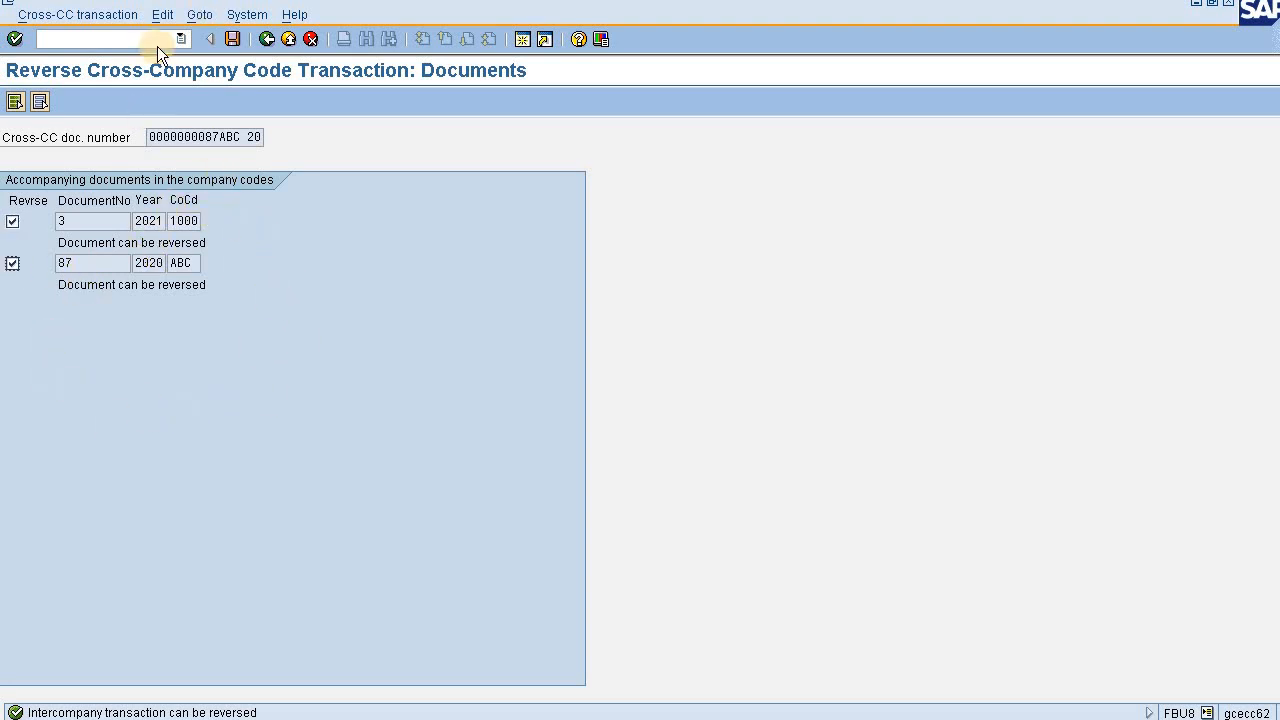
{"action": "left_click", "coordinate": [240, 35]}
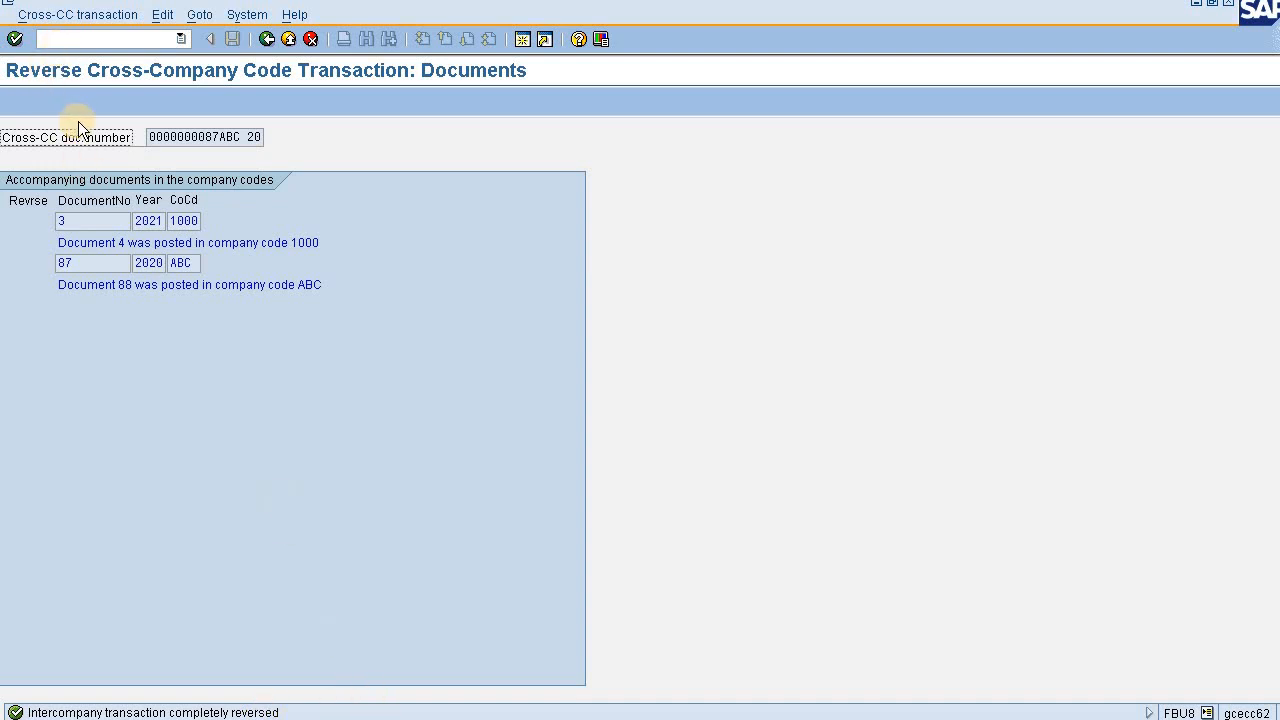
- Start transaction FB03 and display document 87 of company code ABC
{"action": "left_click", "coordinate": [95, 38]}
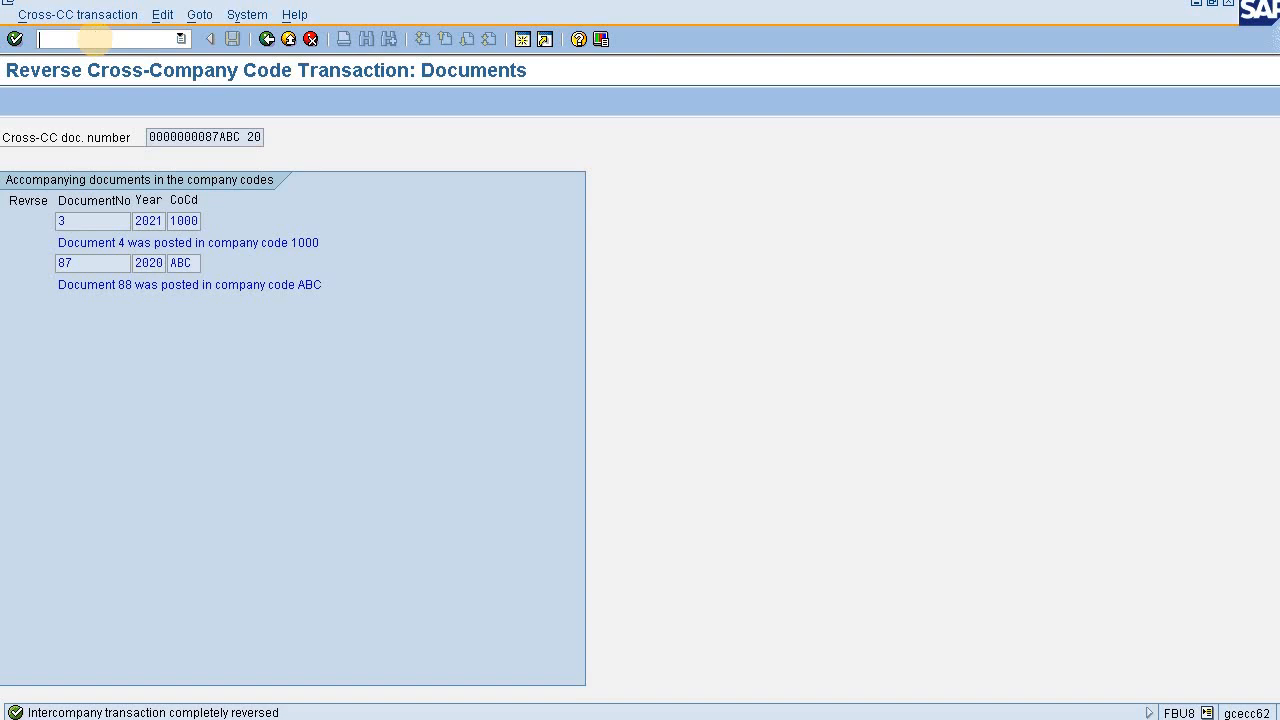
{"action": "type", "text": "/nfb03"}
{"action": "key", "text": "BackSpace"}
{"action": "type", "text": "3"}
{"action": "key", "text": "Return"}
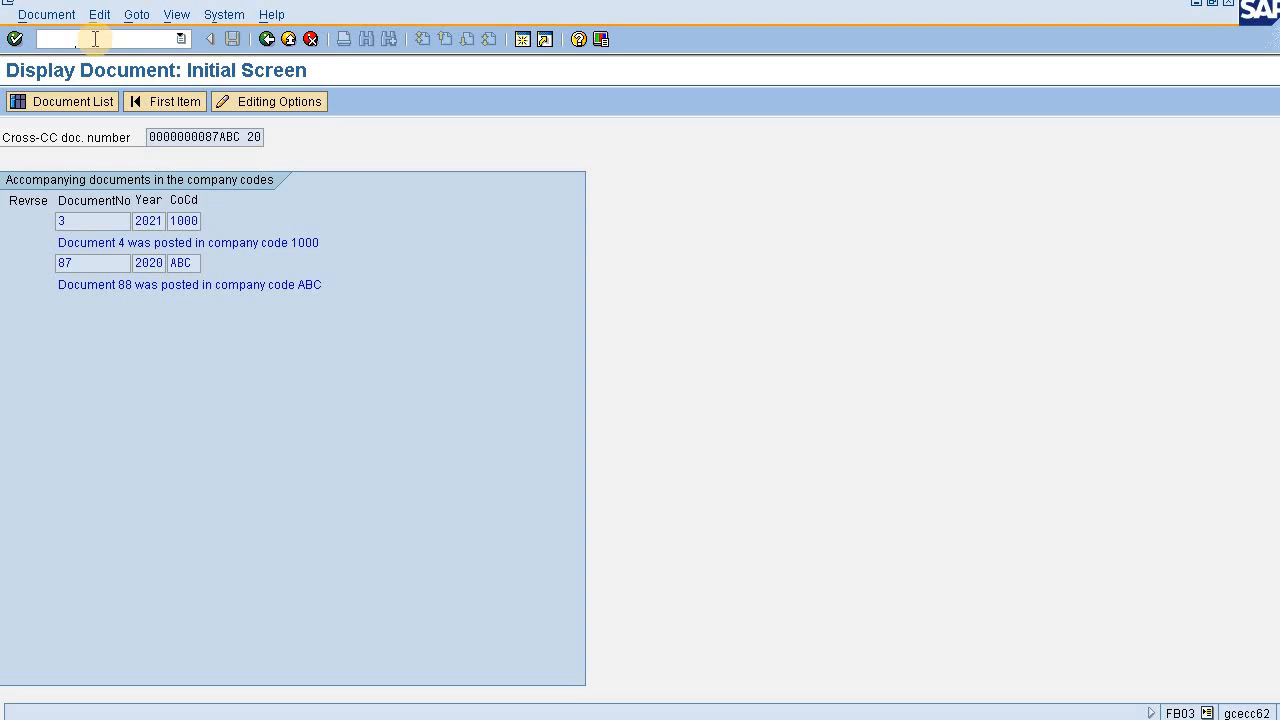
{"action": "key", "text": "Return"}
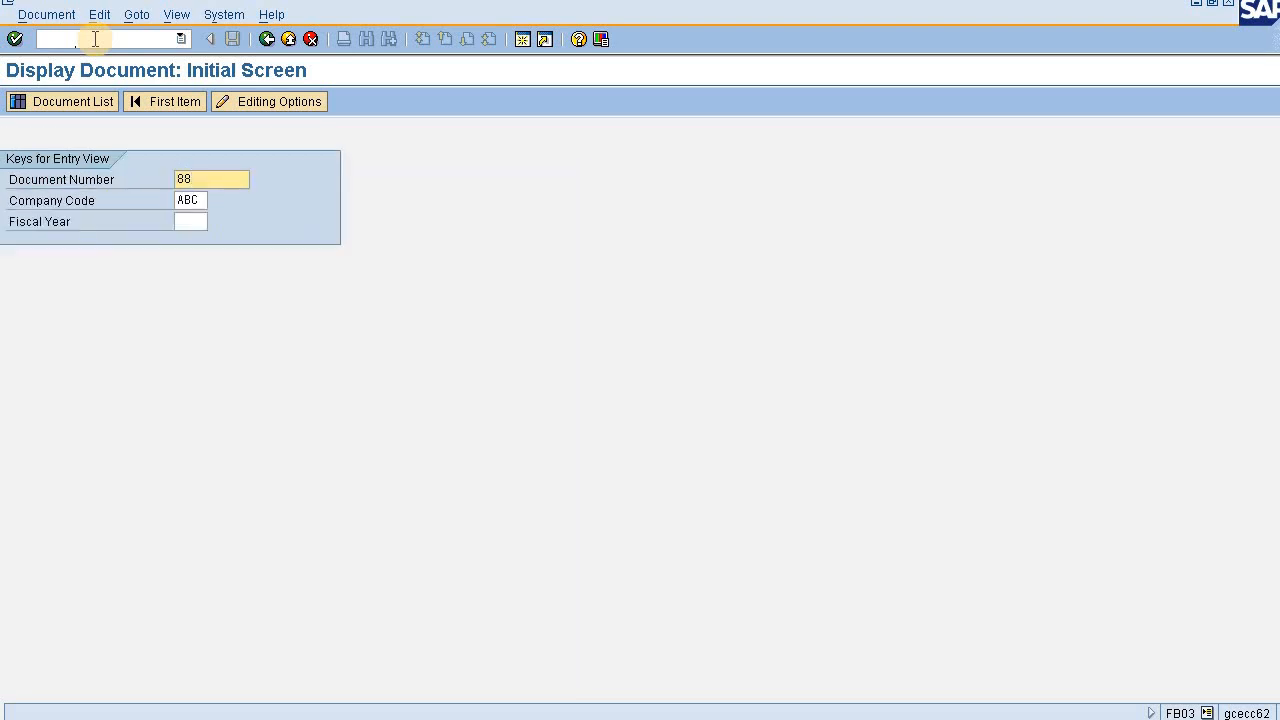
{"action": "key", "text": "BackSpace"}
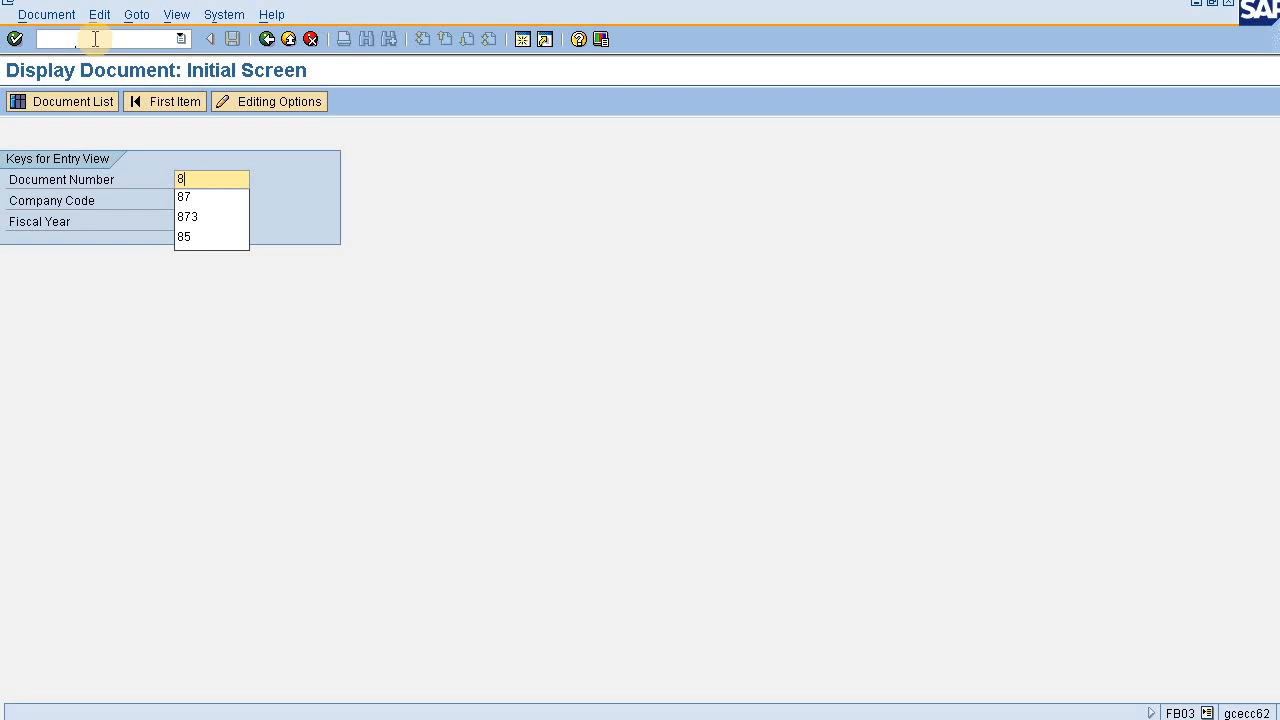
{"action": "type", "text": "7"}
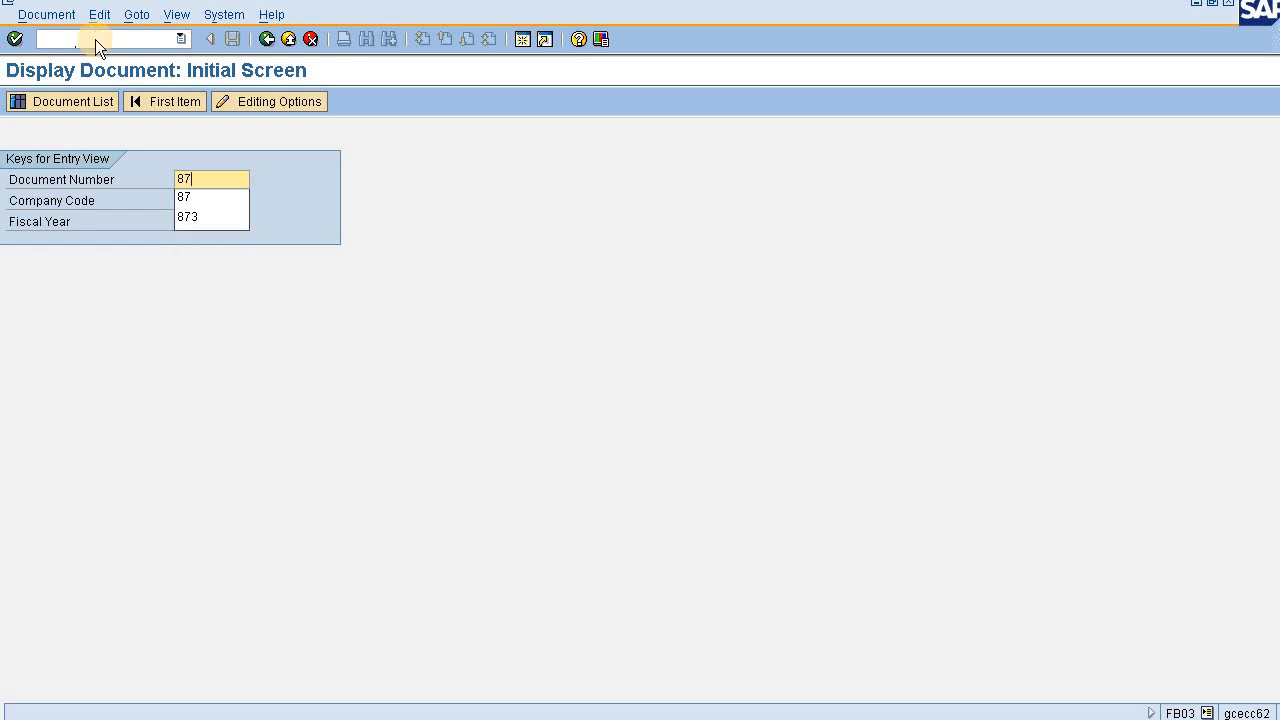
{"action": "key", "text": "Return"}
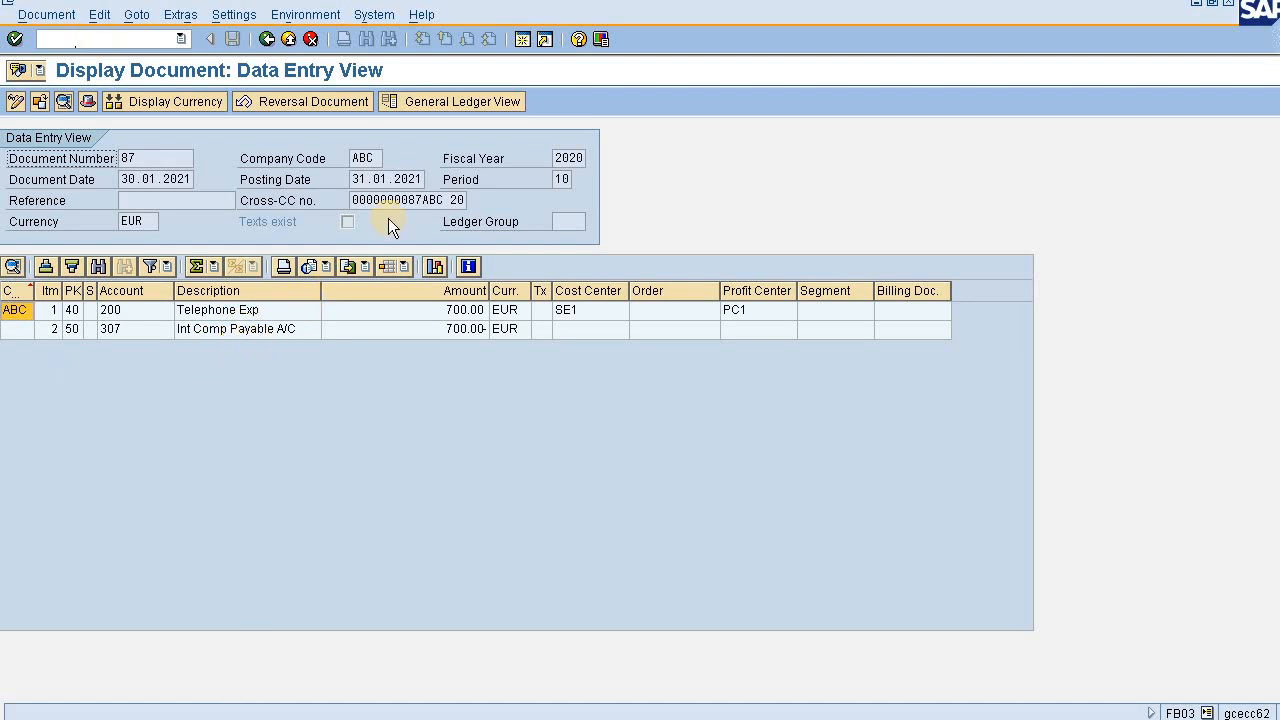
- Check the transaction overview behind document 87's Cross-CC number, and open its reversing document from the document header
{"action": "double_click", "coordinate": [417, 199]}
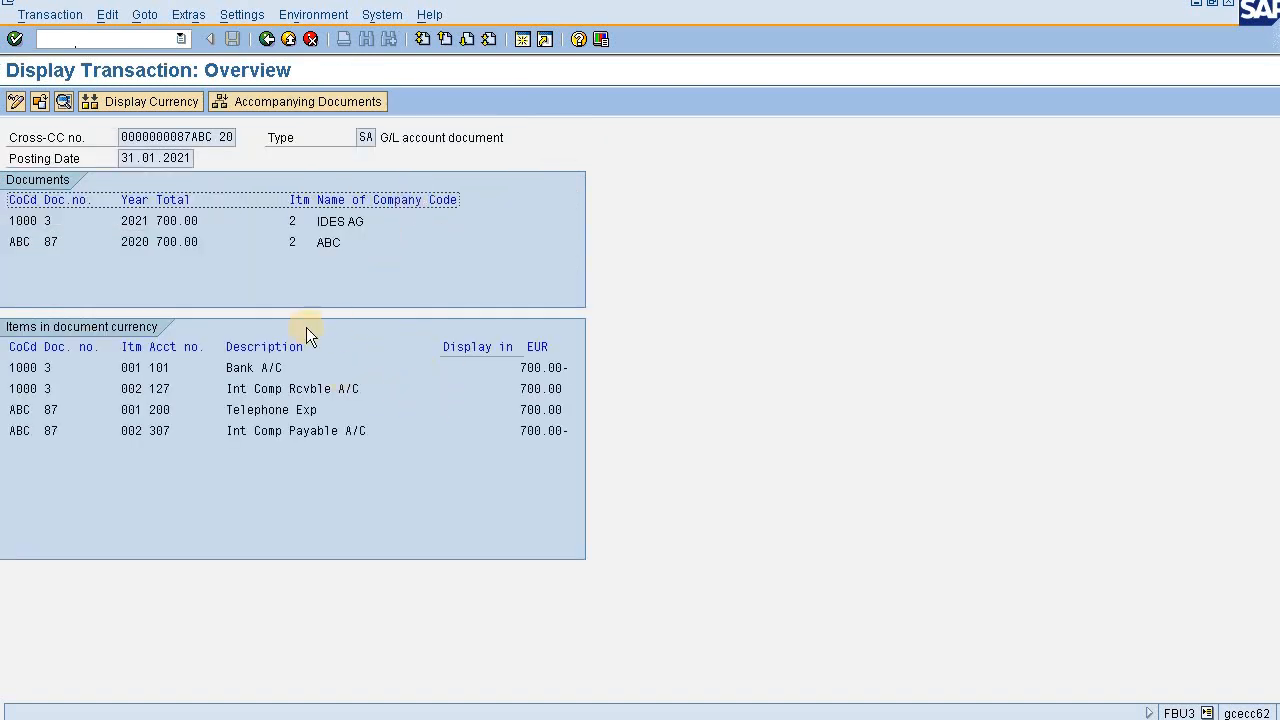
{"action": "left_click", "coordinate": [267, 40]}
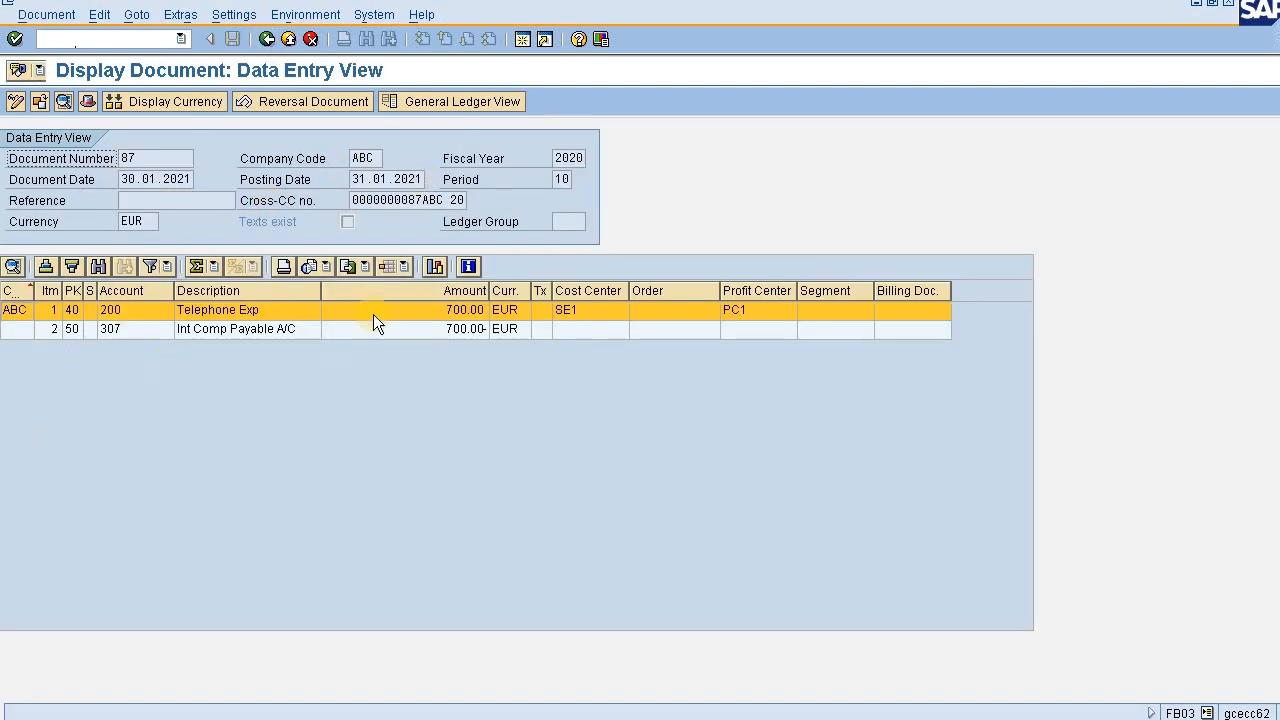
{"action": "left_click", "coordinate": [86, 101]}
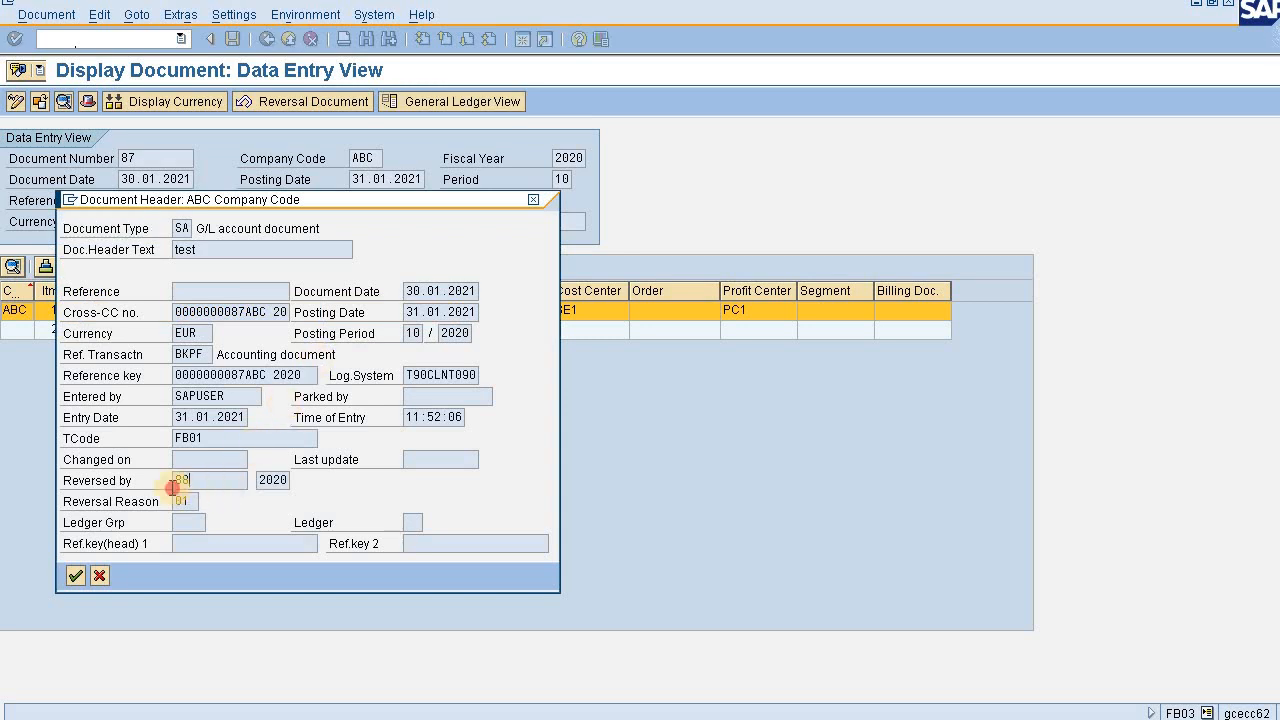
{"action": "double_click", "coordinate": [178, 481]}
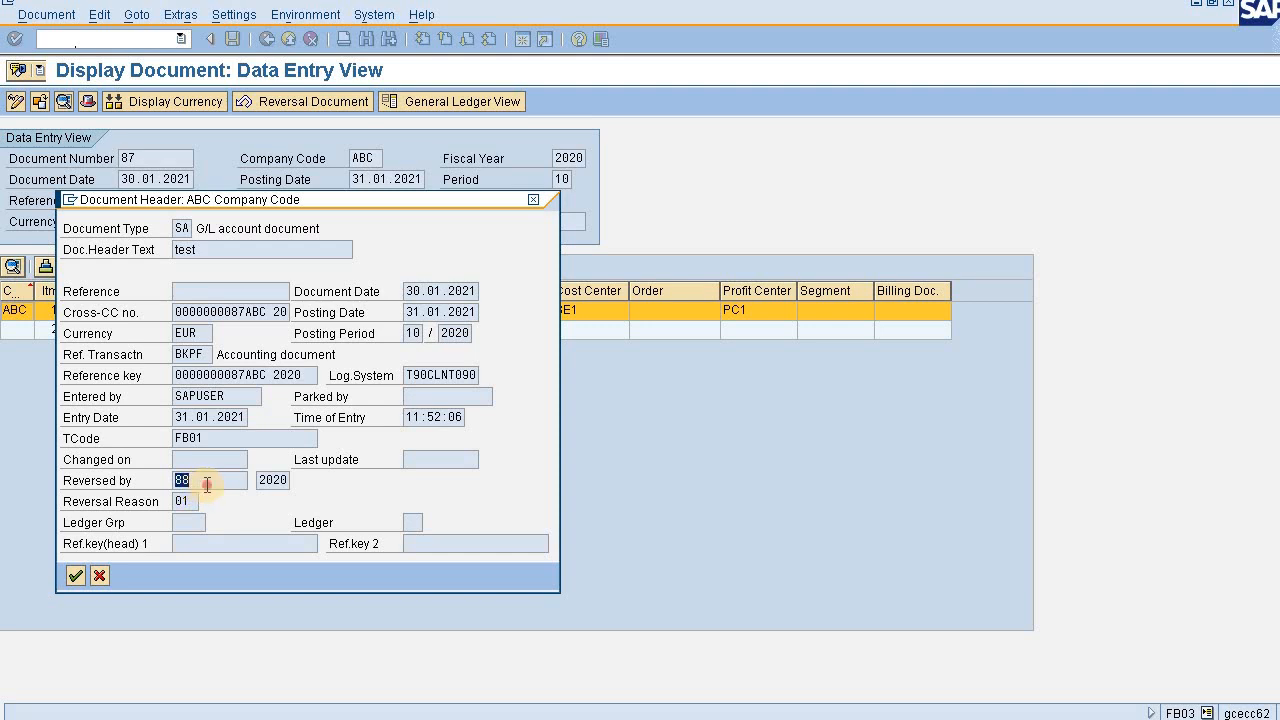
{"action": "double_click", "coordinate": [207, 485]}
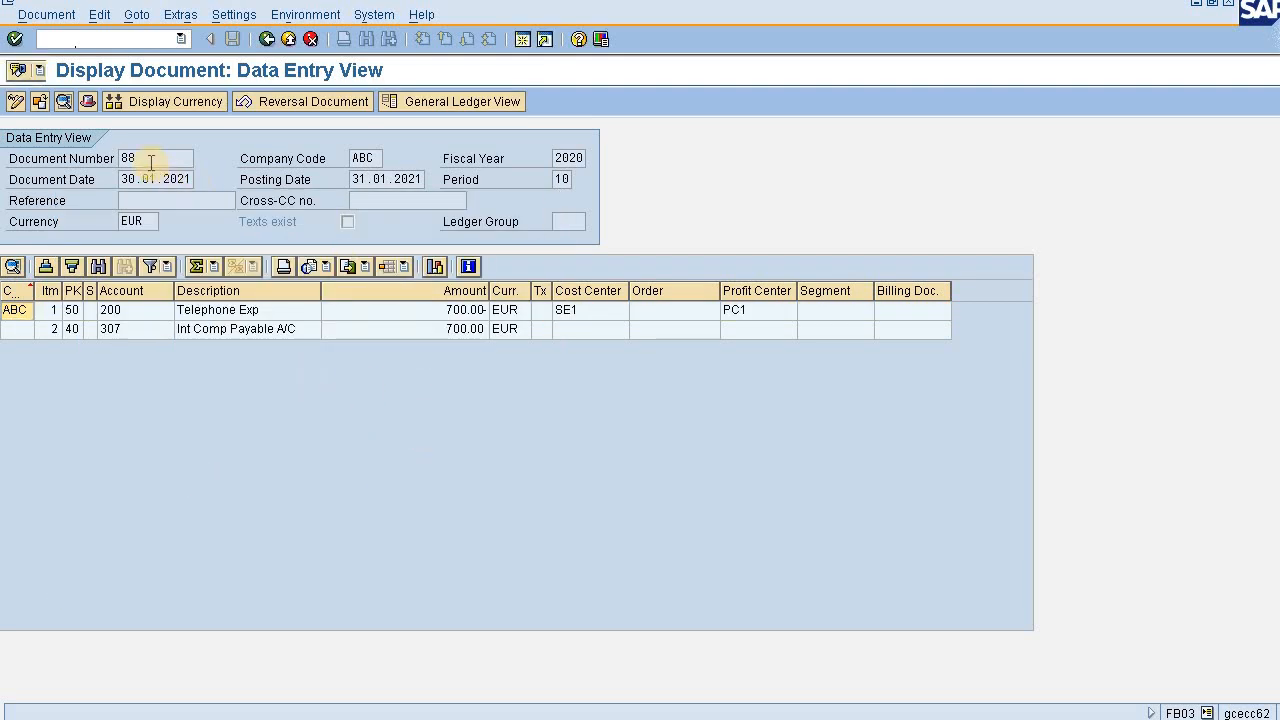
- Check the transaction code in the header of the reversing document in company code ABC, and close the header
{"action": "left_click_drag", "start_coordinate": [152, 162], "coordinate": [90, 171]}
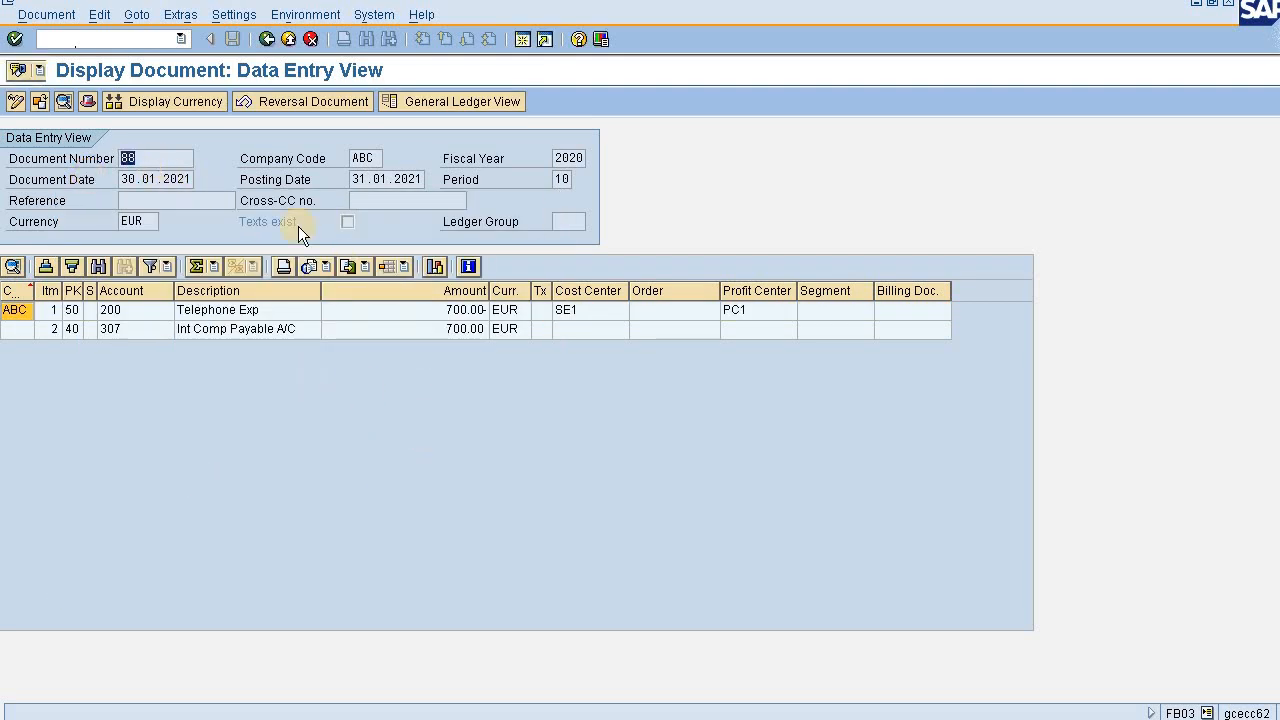
{"action": "left_click", "coordinate": [85, 104]}
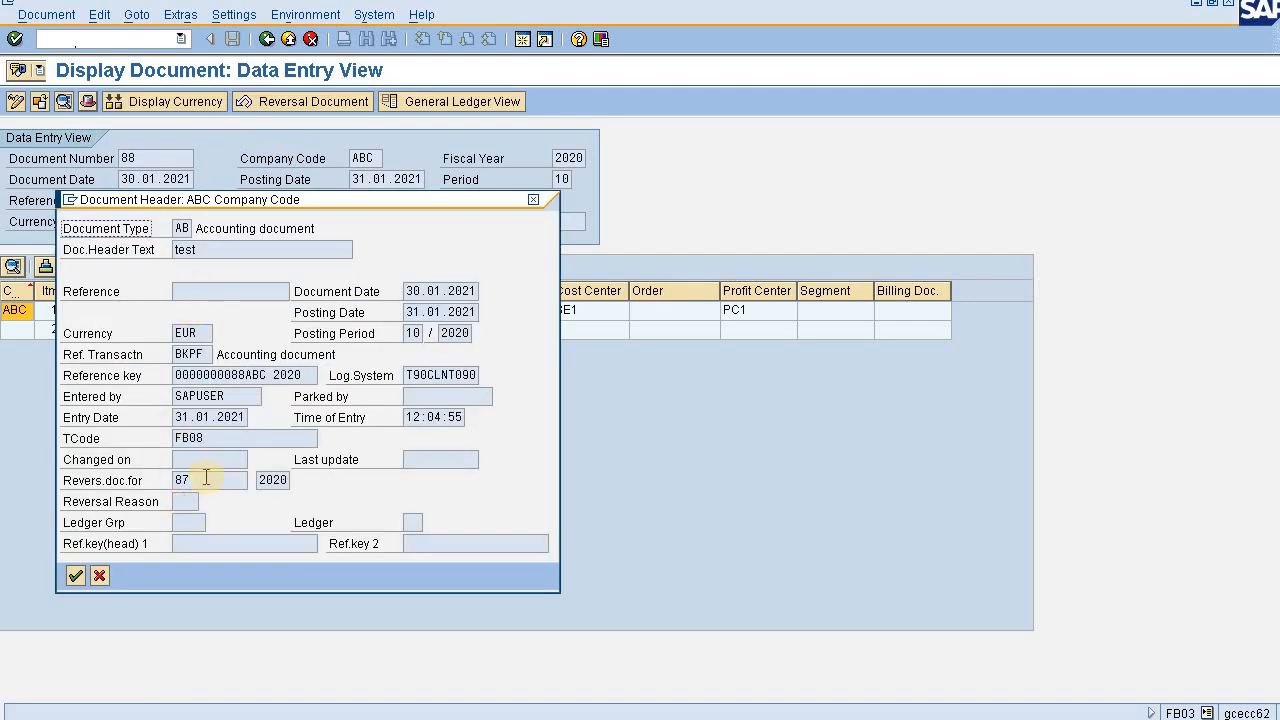
{"action": "left_click", "coordinate": [217, 438]}
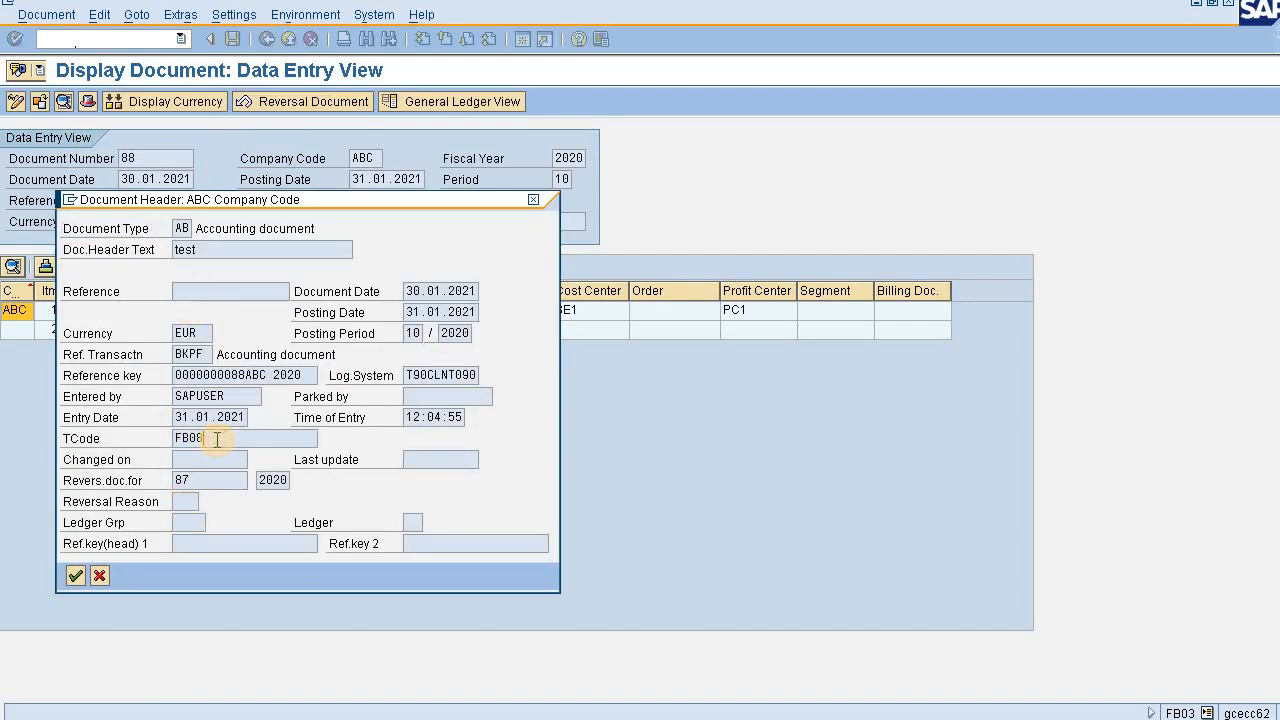
{"action": "left_click_drag", "start_coordinate": [220, 440], "coordinate": [164, 444]}
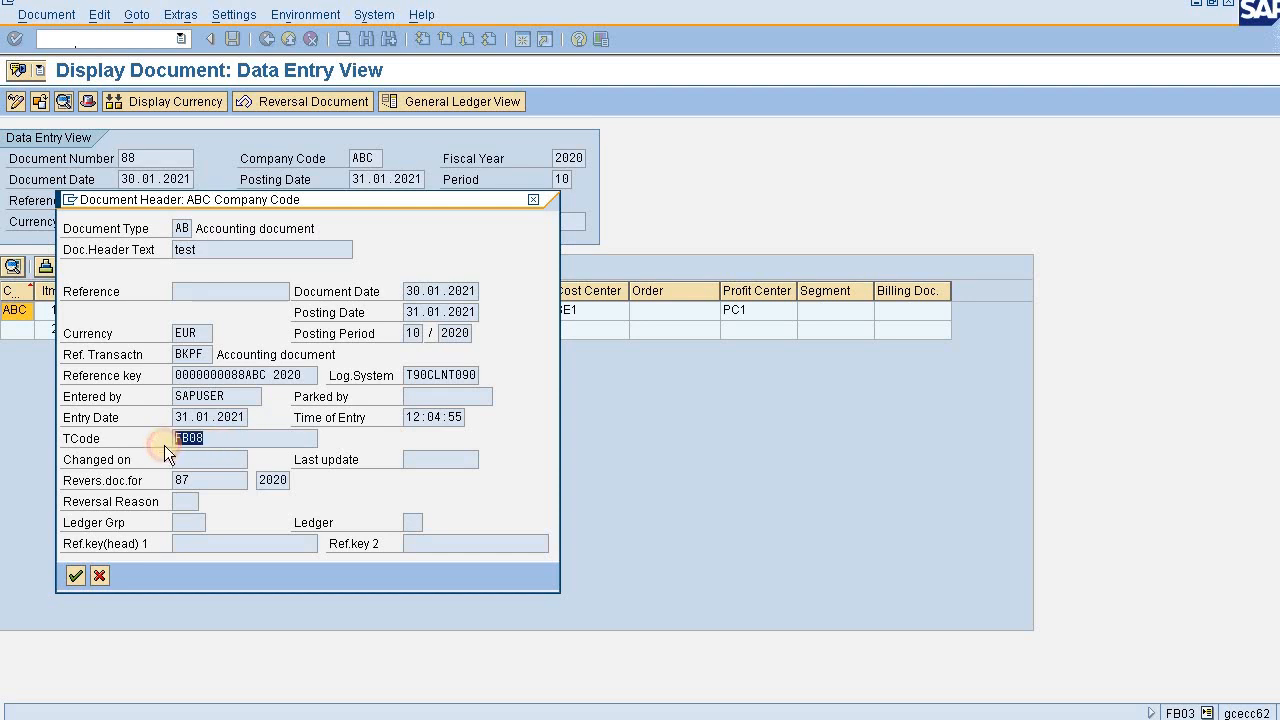
{"action": "left_click", "coordinate": [531, 203]}
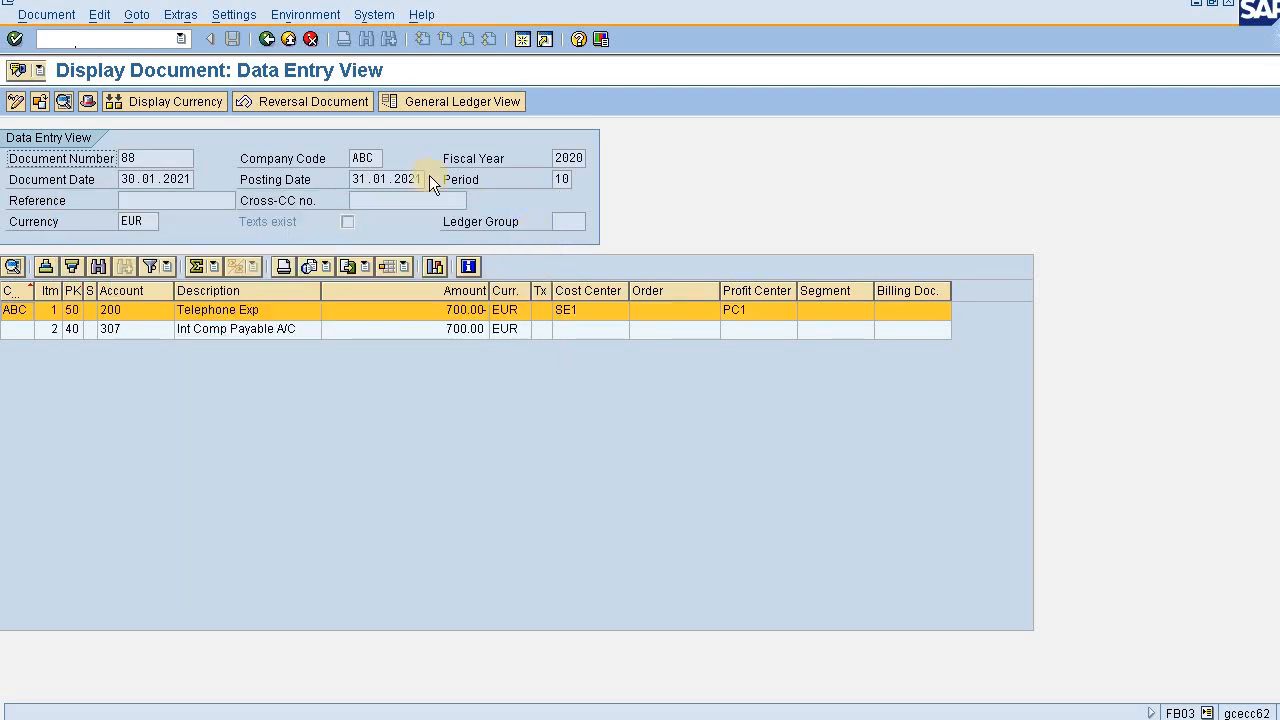
- Look at the recently used transaction codes, and examine the reference key in the header of document 88
{"action": "left_click", "coordinate": [176, 37]}
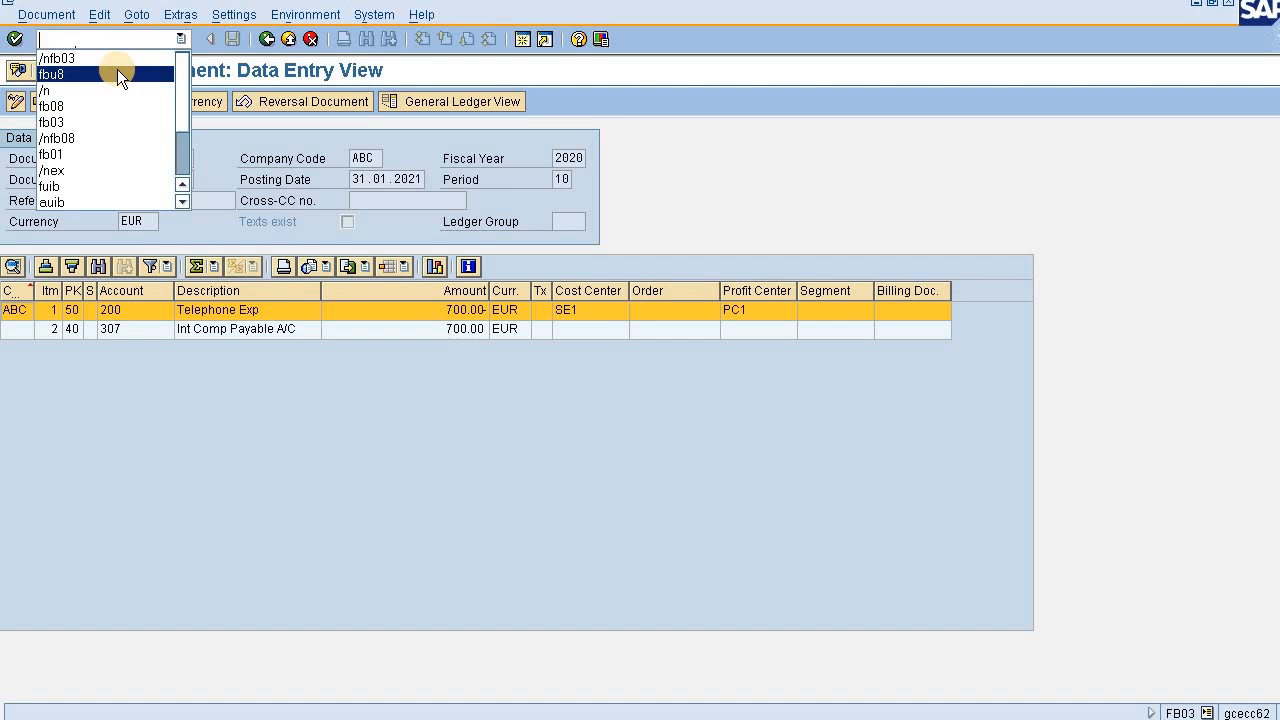
{"action": "left_click", "coordinate": [428, 348]}
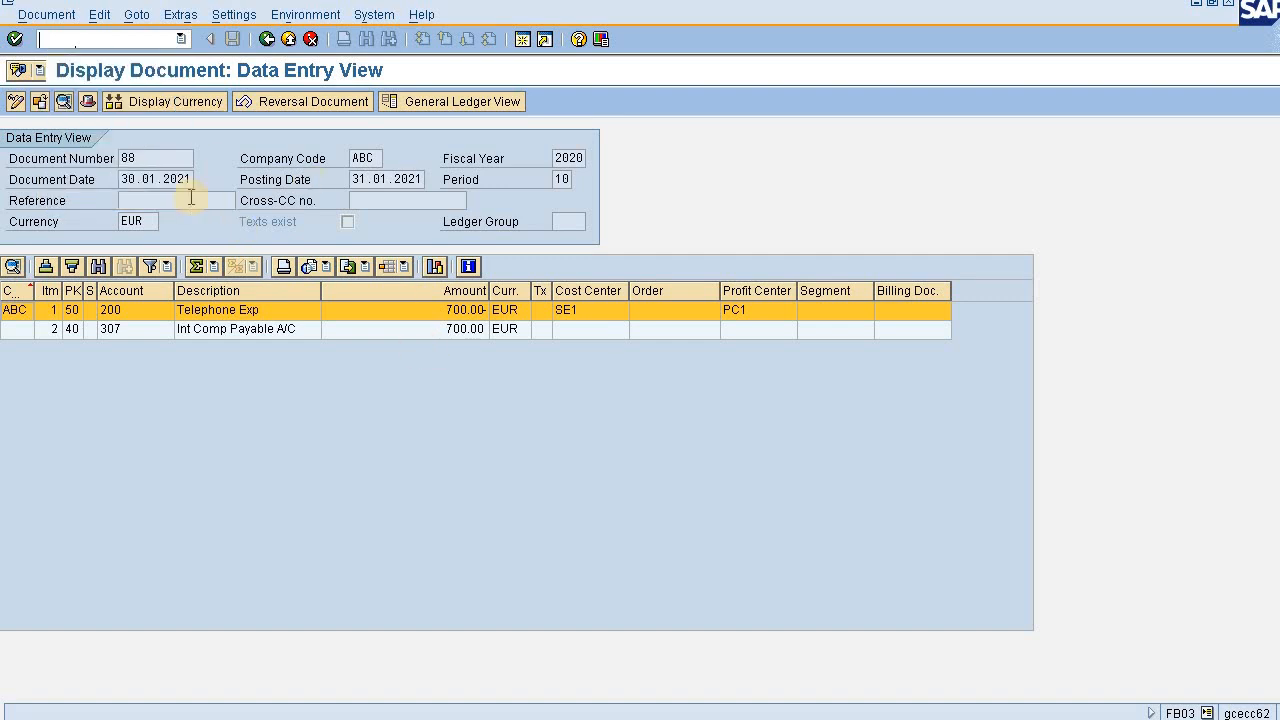
{"action": "left_click", "coordinate": [88, 100]}
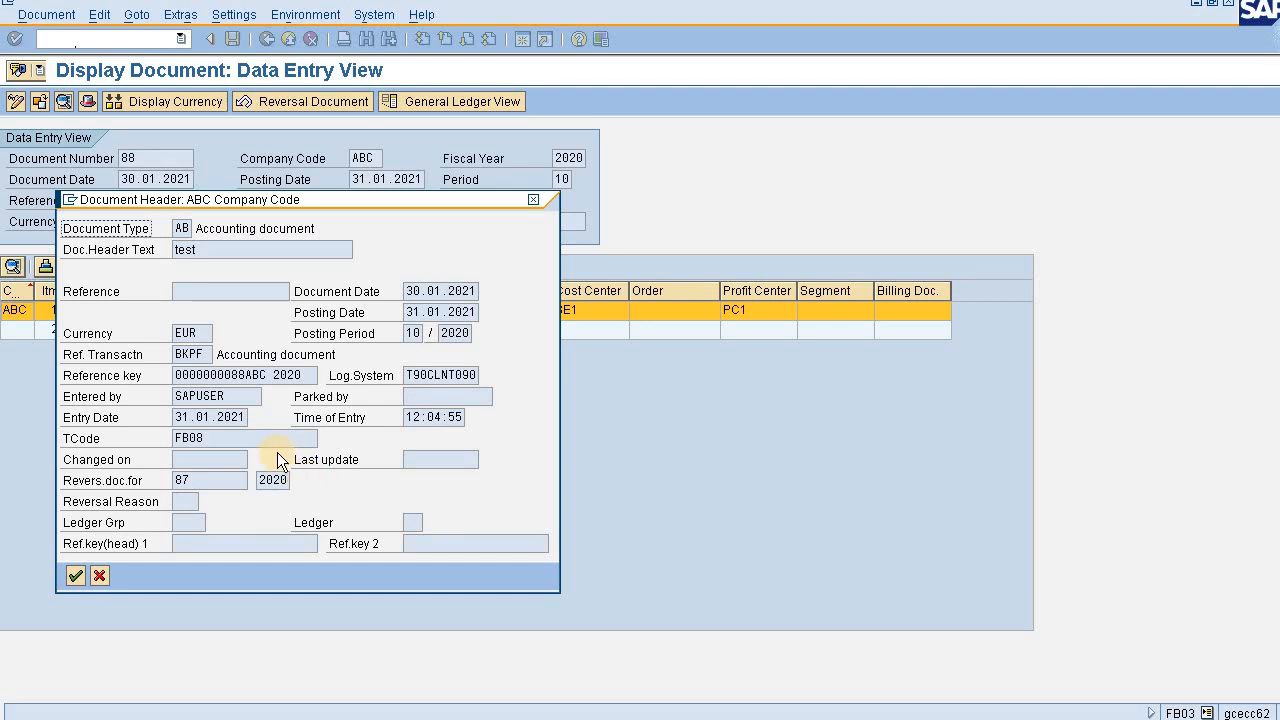
{"action": "double_click", "coordinate": [288, 375]}
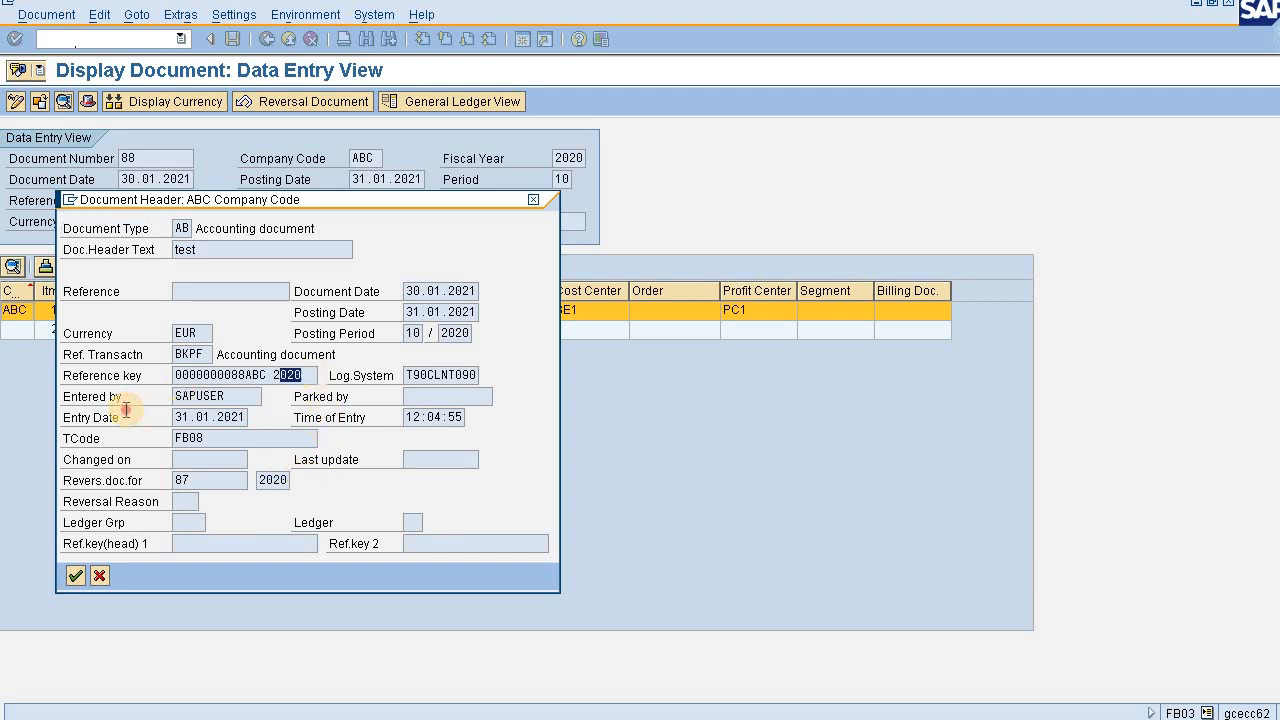
{"action": "left_click_drag", "start_coordinate": [126, 410], "coordinate": [126, 410]}
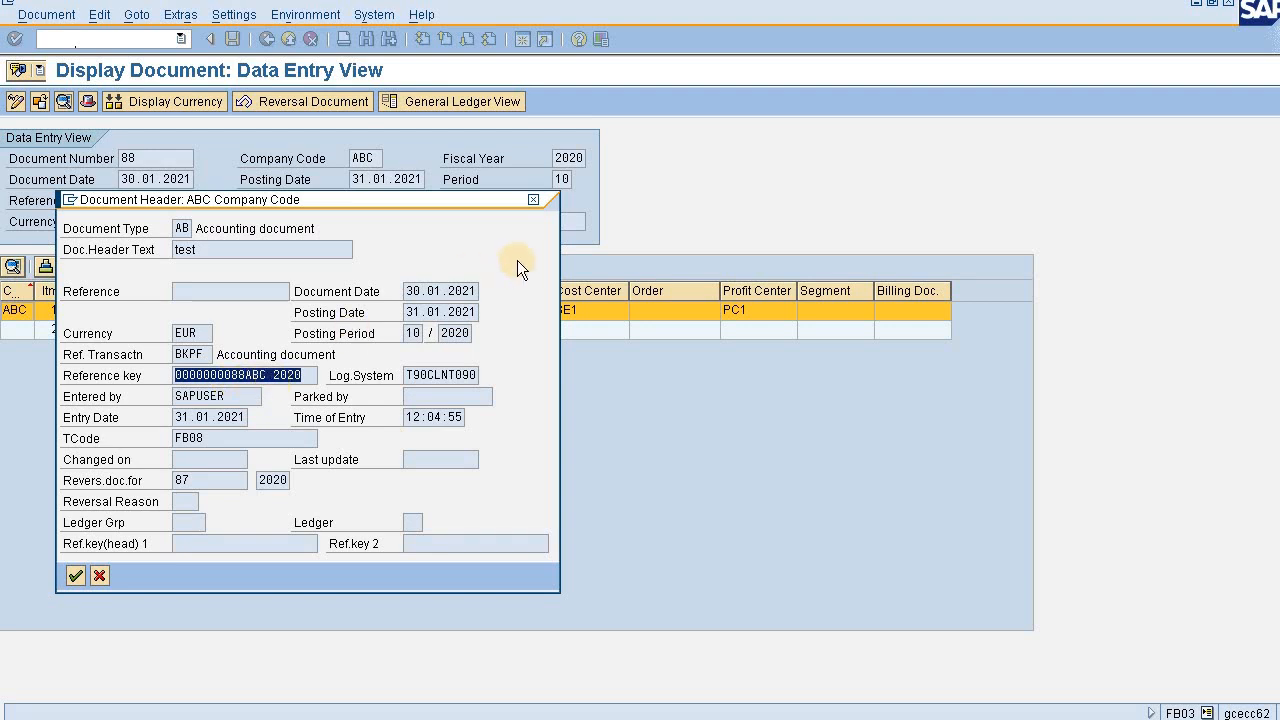
{"action": "left_click", "coordinate": [246, 378]}
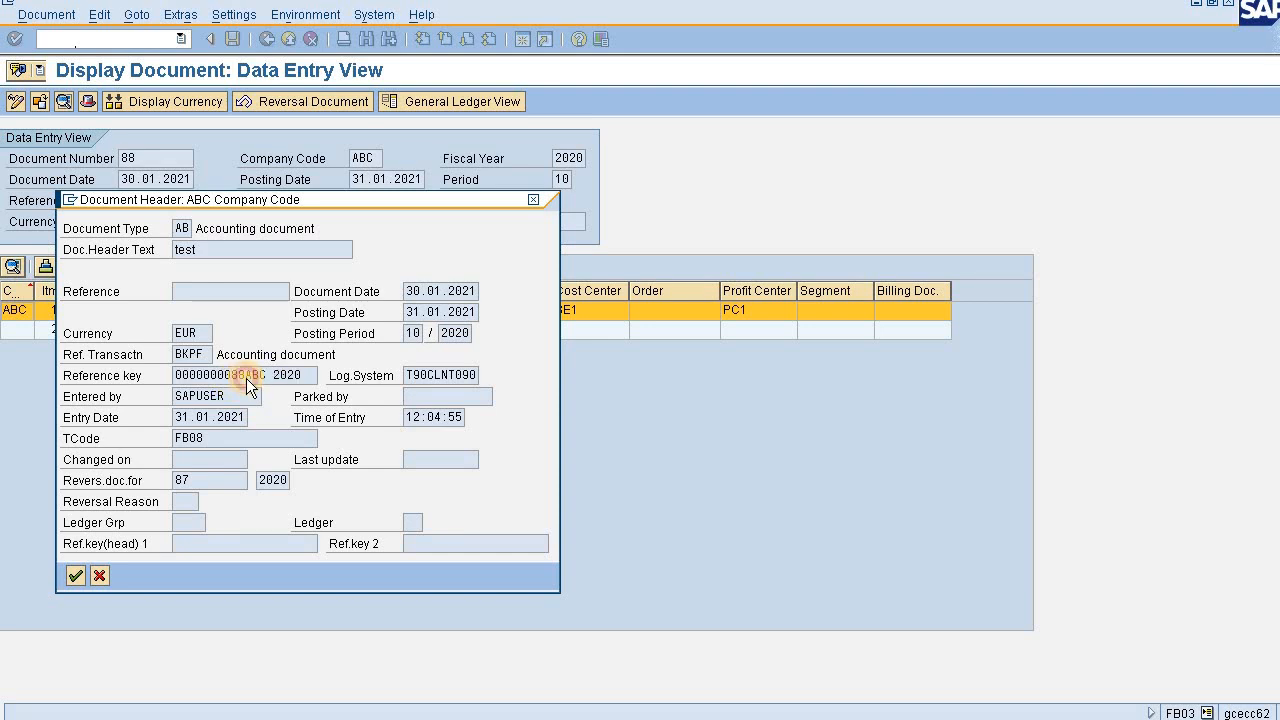
{"action": "key", "text": "Return"}
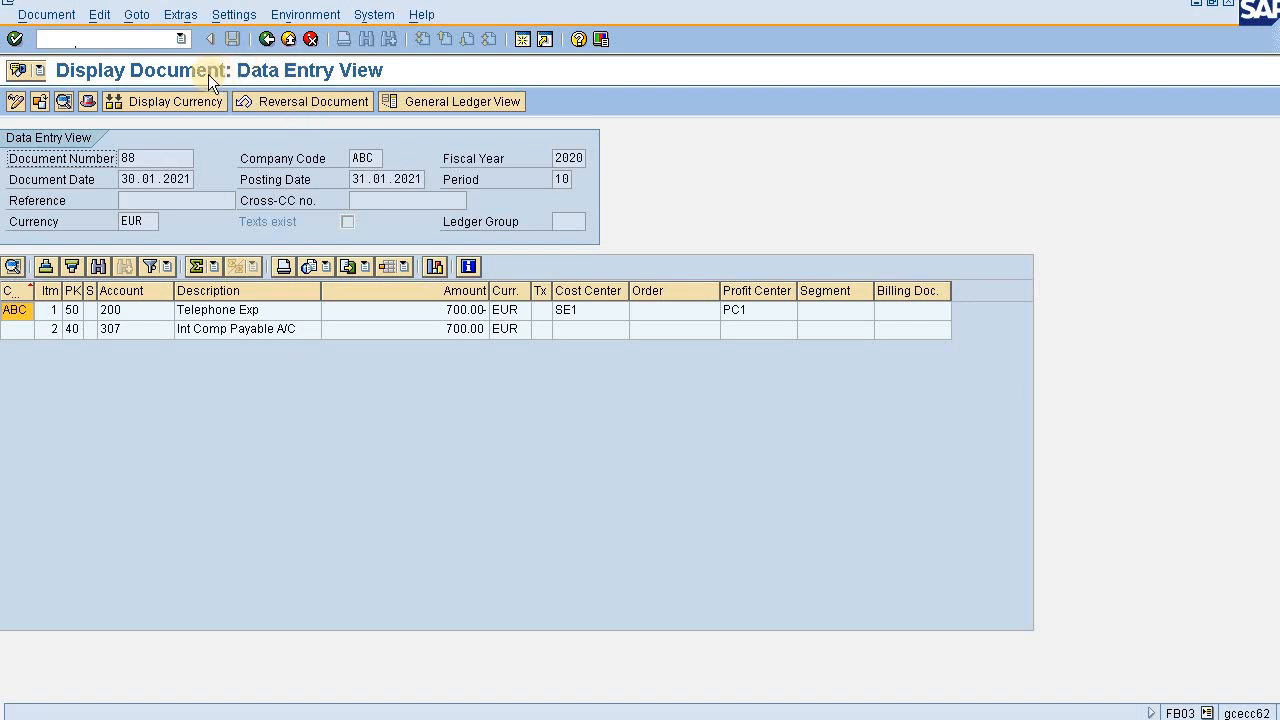
- Restart transaction FB03 and display document 3 of company code 1000 for fiscal year 2021
{"action": "left_click", "coordinate": [158, 46]}
{"action": "type", "text": "/nfb03"}
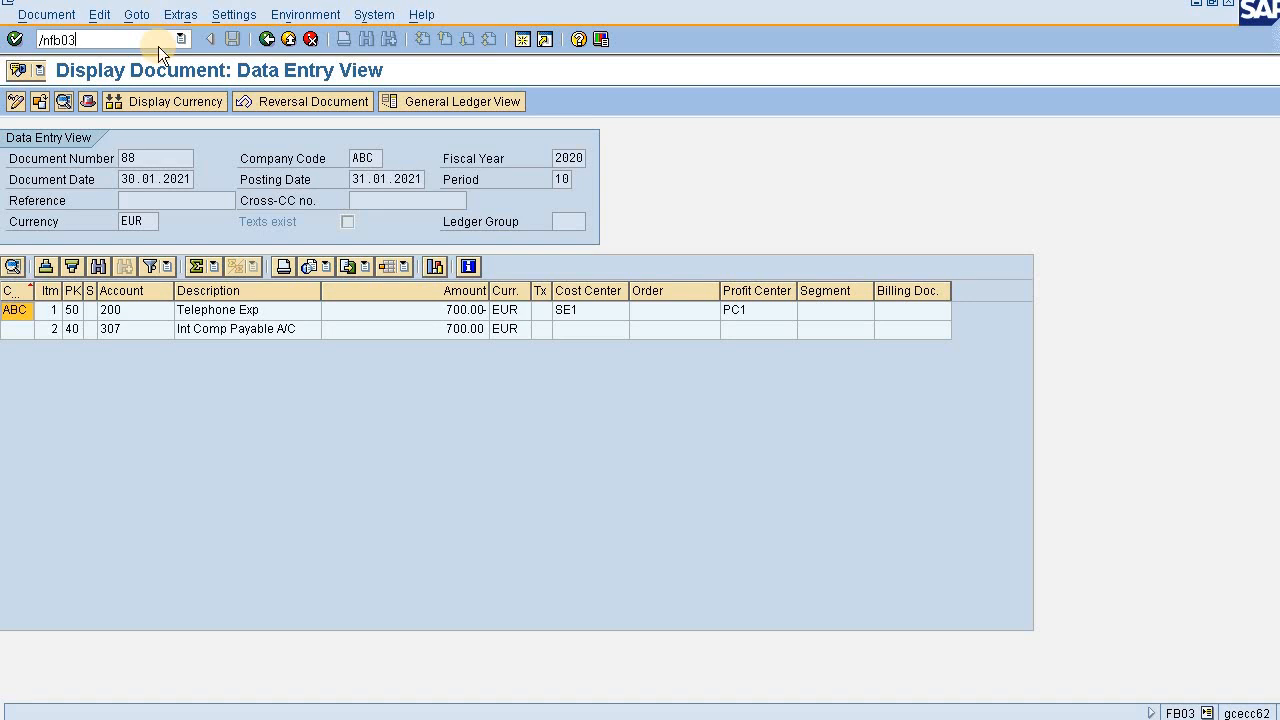
{"action": "key", "text": "Return"}
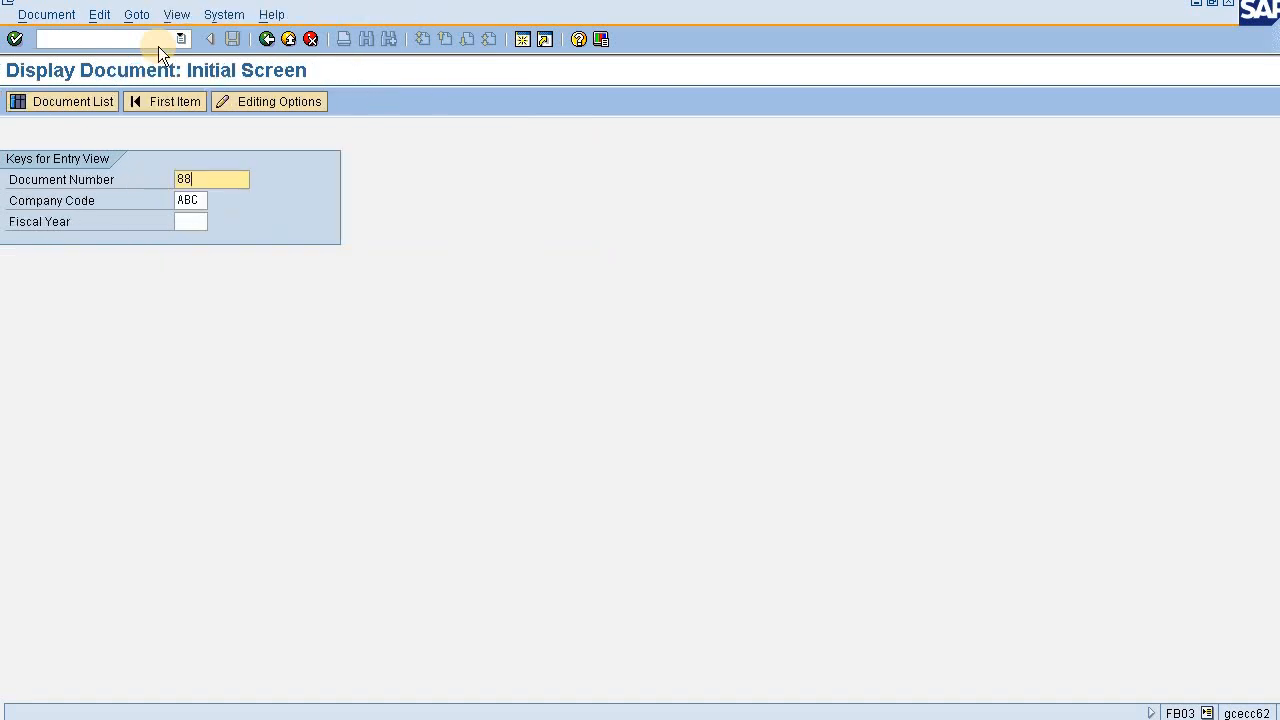
{"action": "type", "text": "3"}
{"action": "key", "text": "Tab"}
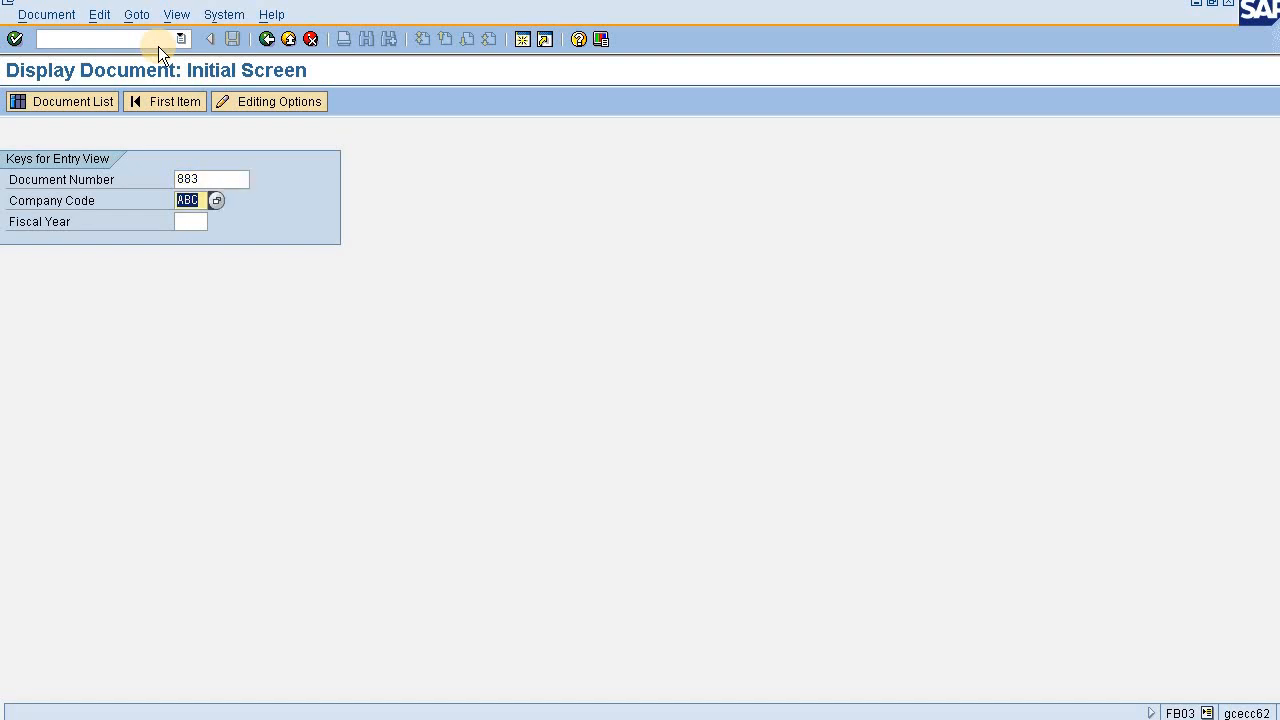
{"action": "key", "text": "shift+Tab"}
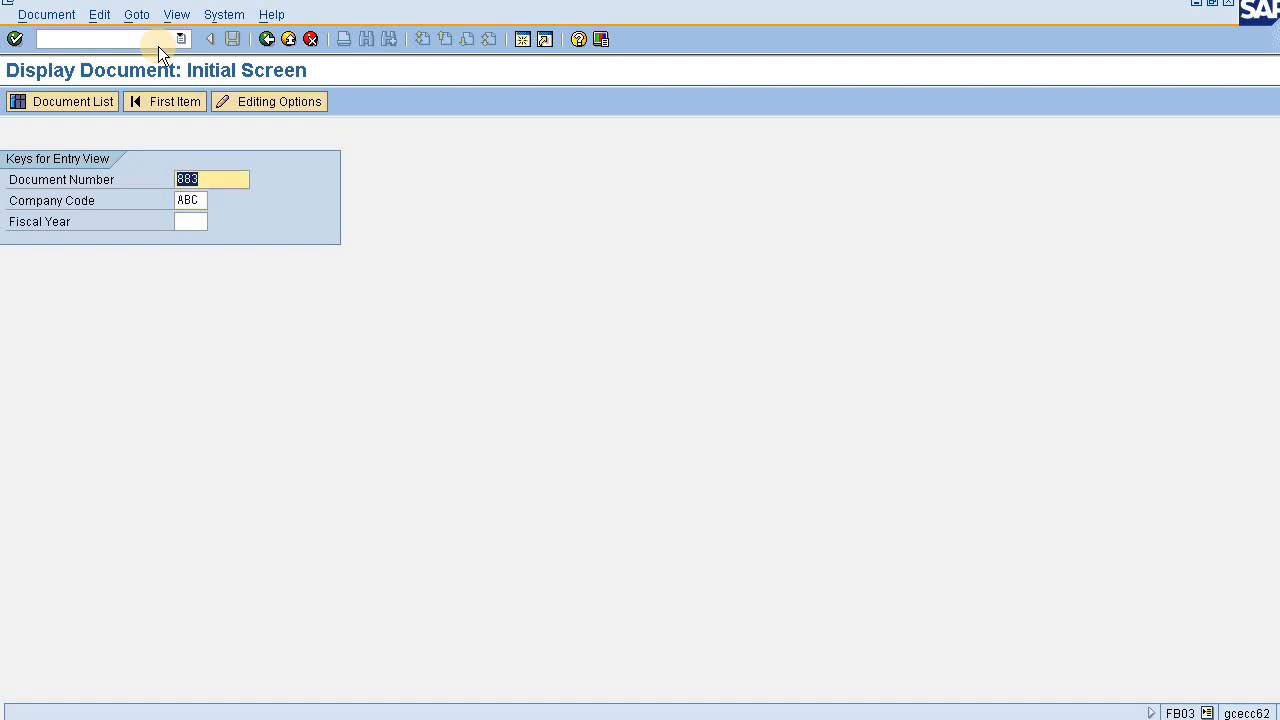
{"action": "type", "text": "3"}
{"action": "key", "text": "Tab"}
{"action": "type", "text": "1000"}
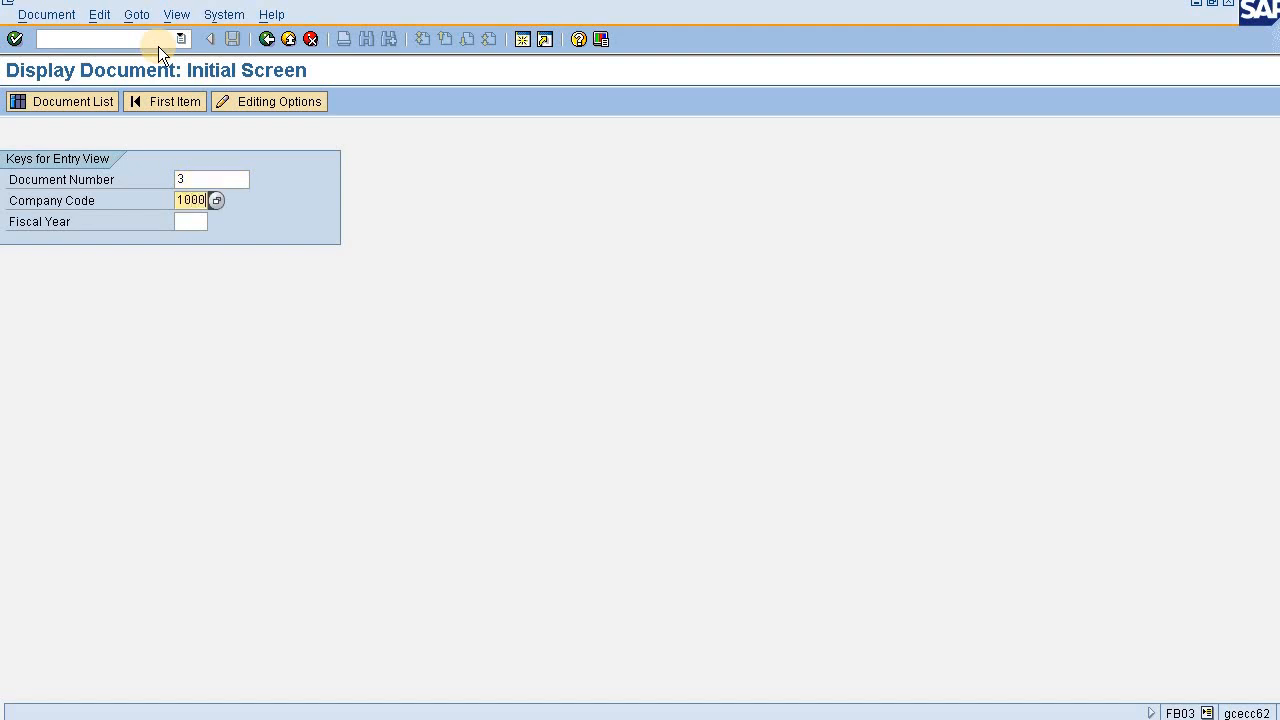
{"action": "key", "text": "Return"}
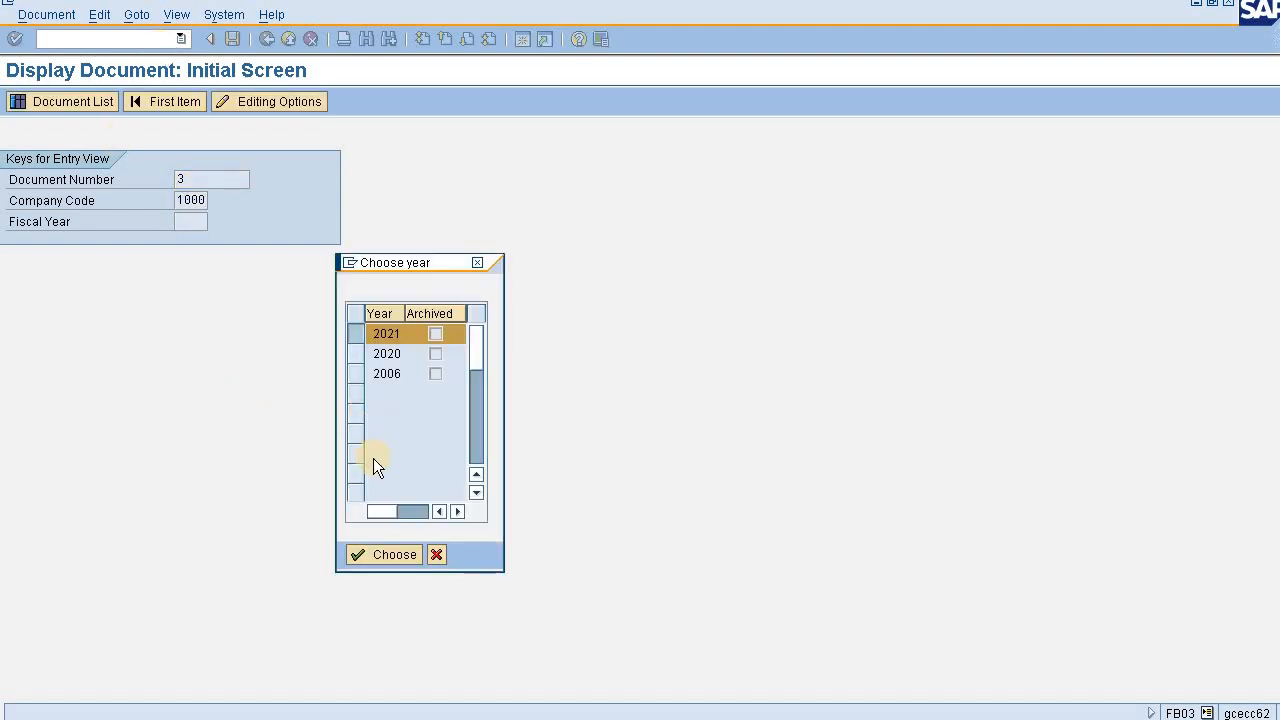
{"action": "left_click", "coordinate": [372, 553]}
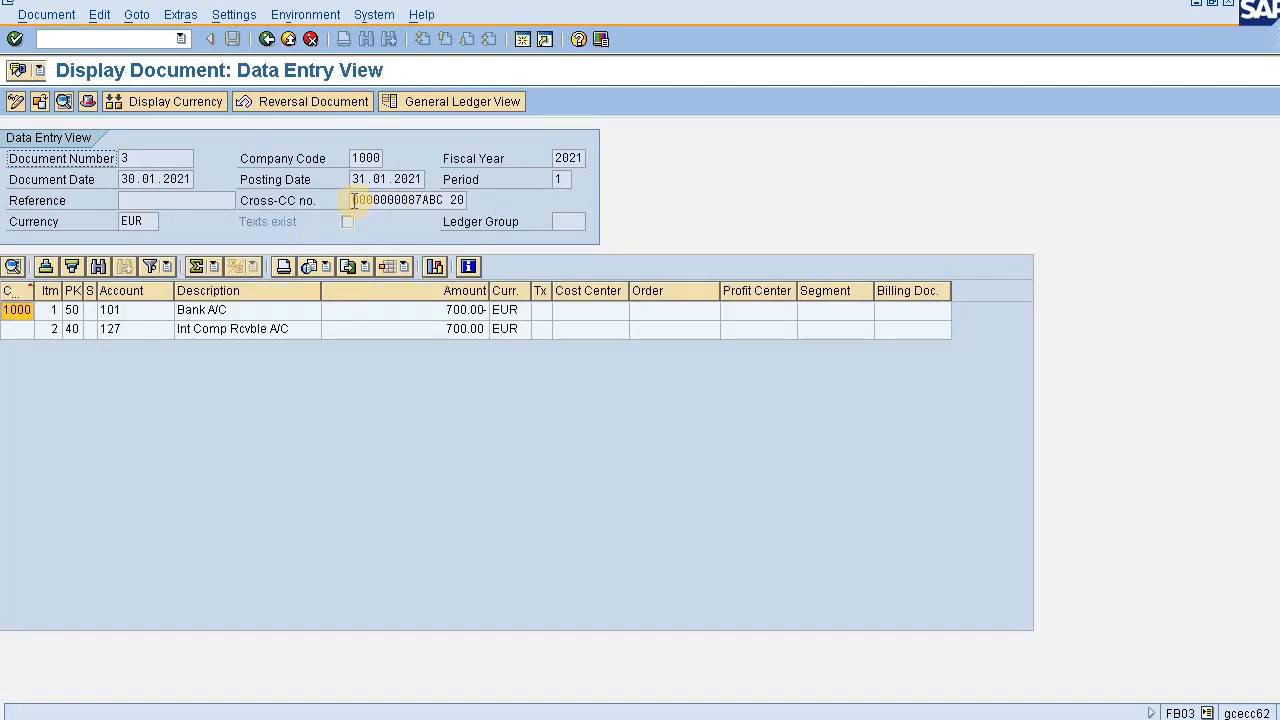
- Check the Cross-CC number of document 3, and open its reversing document from the document header
{"action": "left_click_drag", "start_coordinate": [354, 200], "coordinate": [471, 199]}
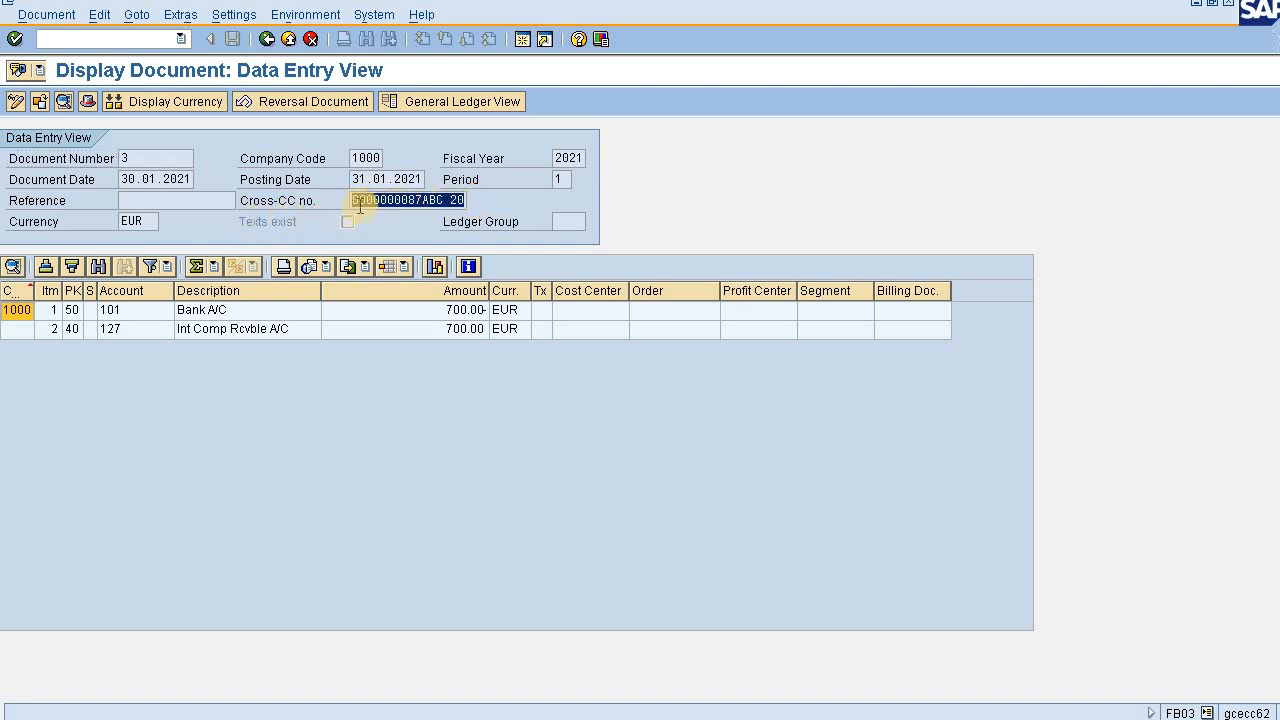
{"action": "left_click", "coordinate": [87, 101]}
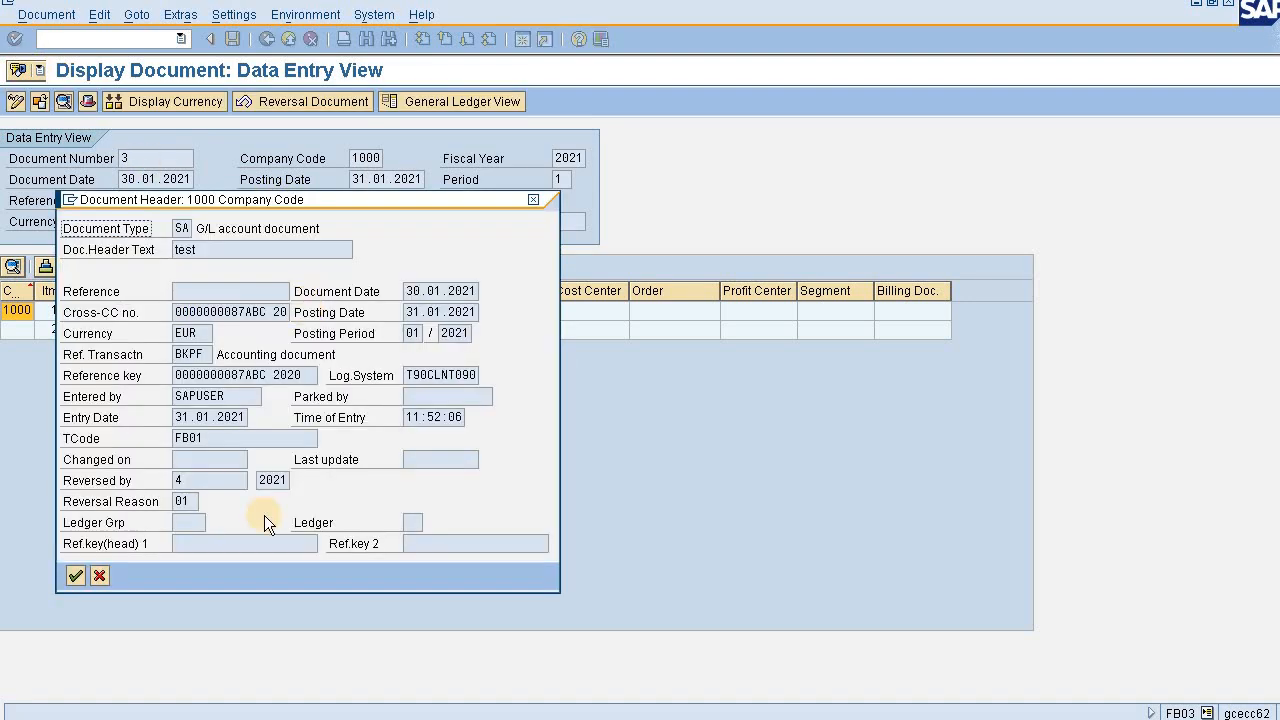
{"action": "left_click", "coordinate": [182, 481]}
{"action": "double_click", "coordinate": [209, 481]}
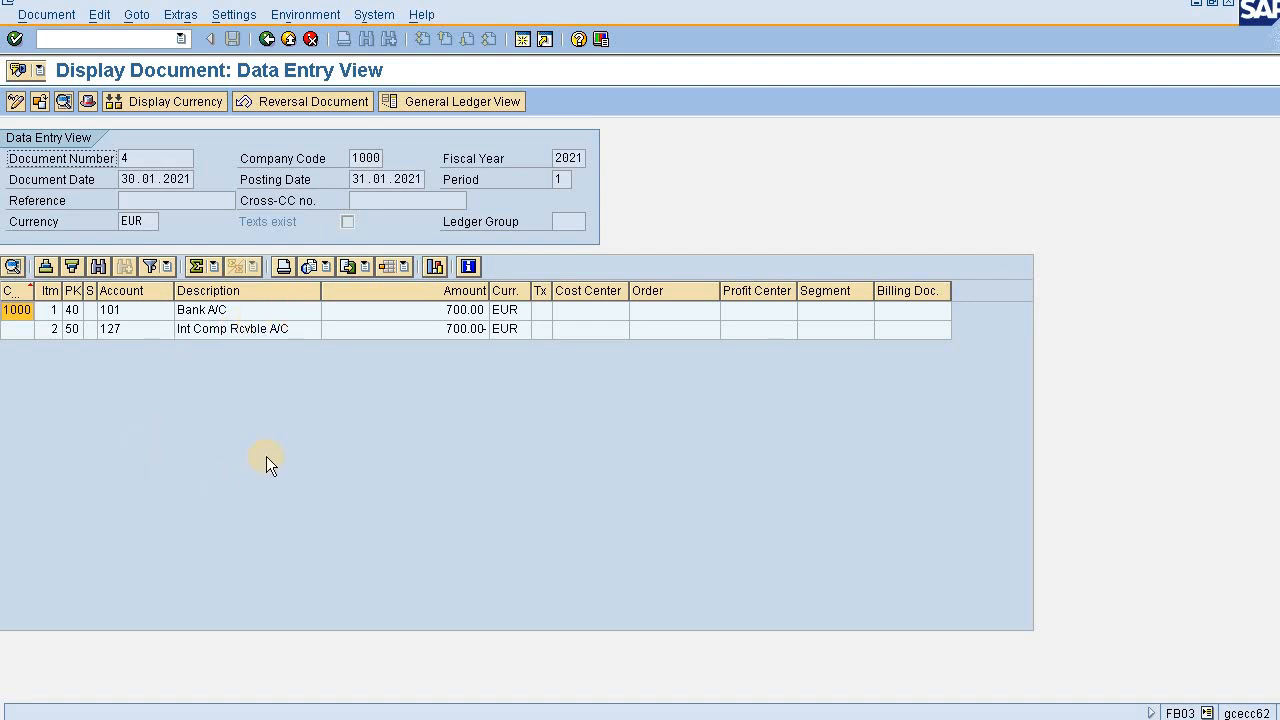
- Check the header of the reversing document in company code 1000, and close the header
{"action": "left_click", "coordinate": [87, 101]}
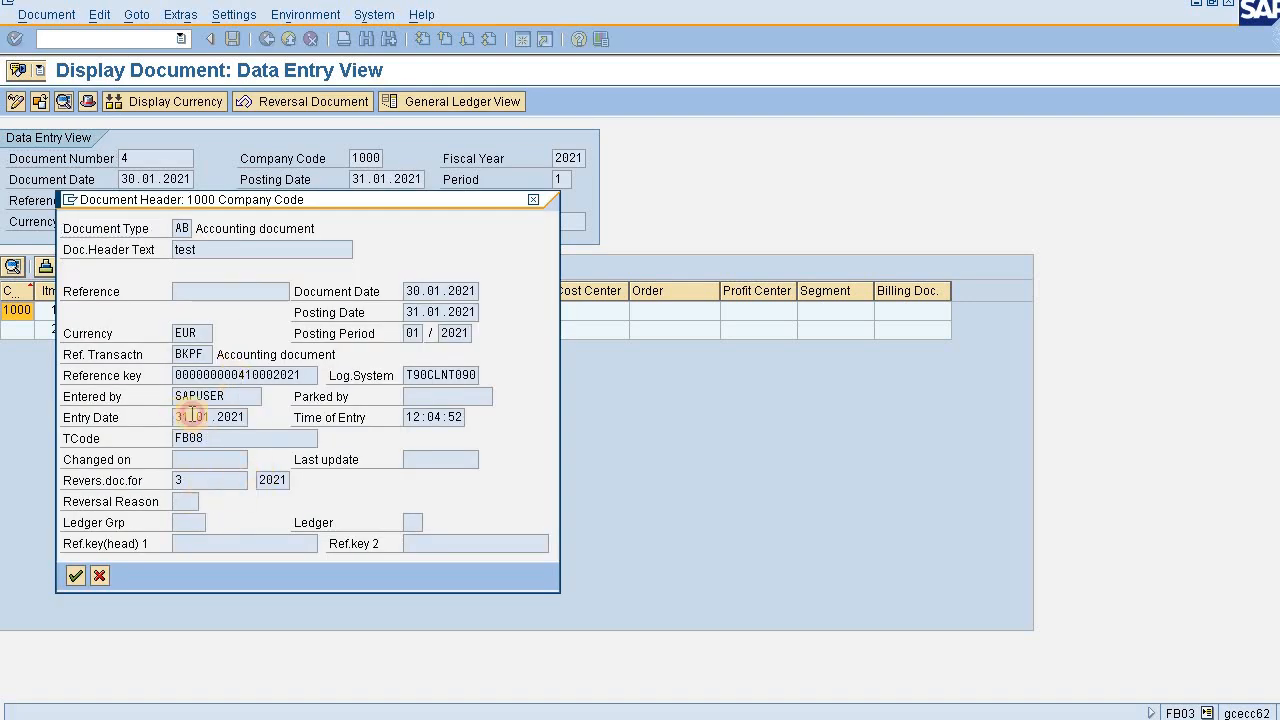
{"action": "double_click", "coordinate": [266, 414]}
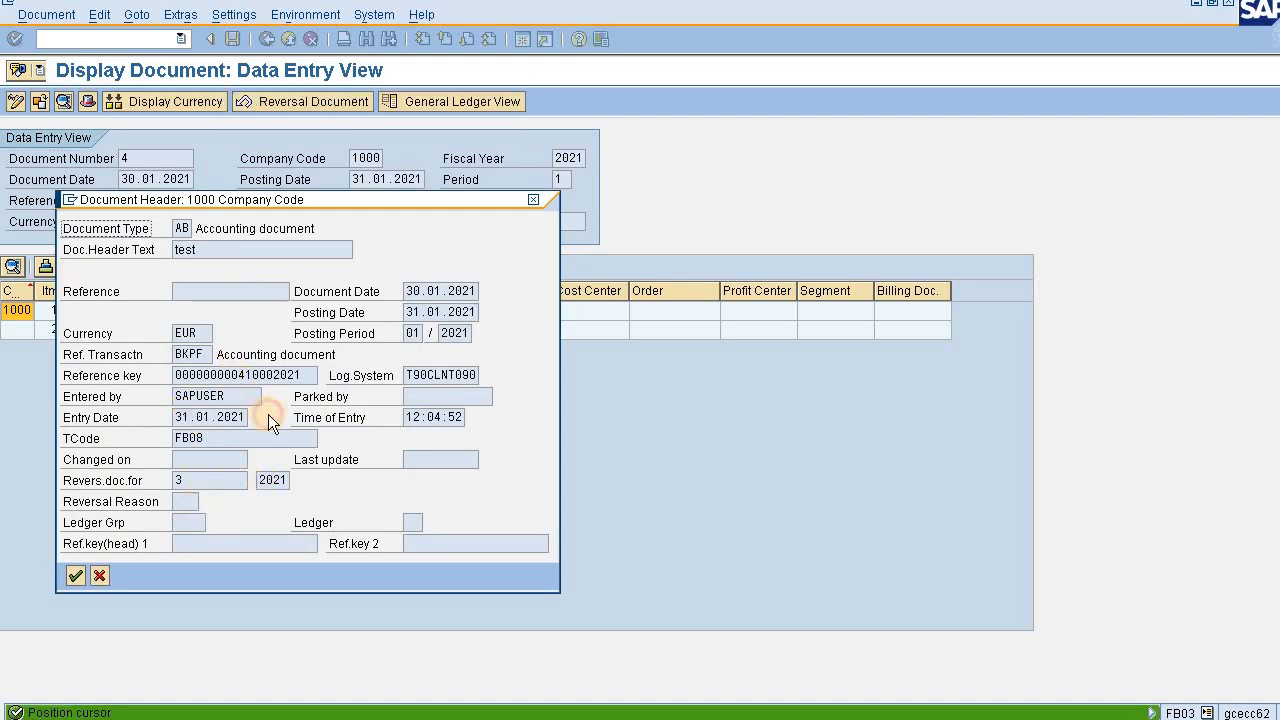
{"action": "left_click", "coordinate": [531, 199]}
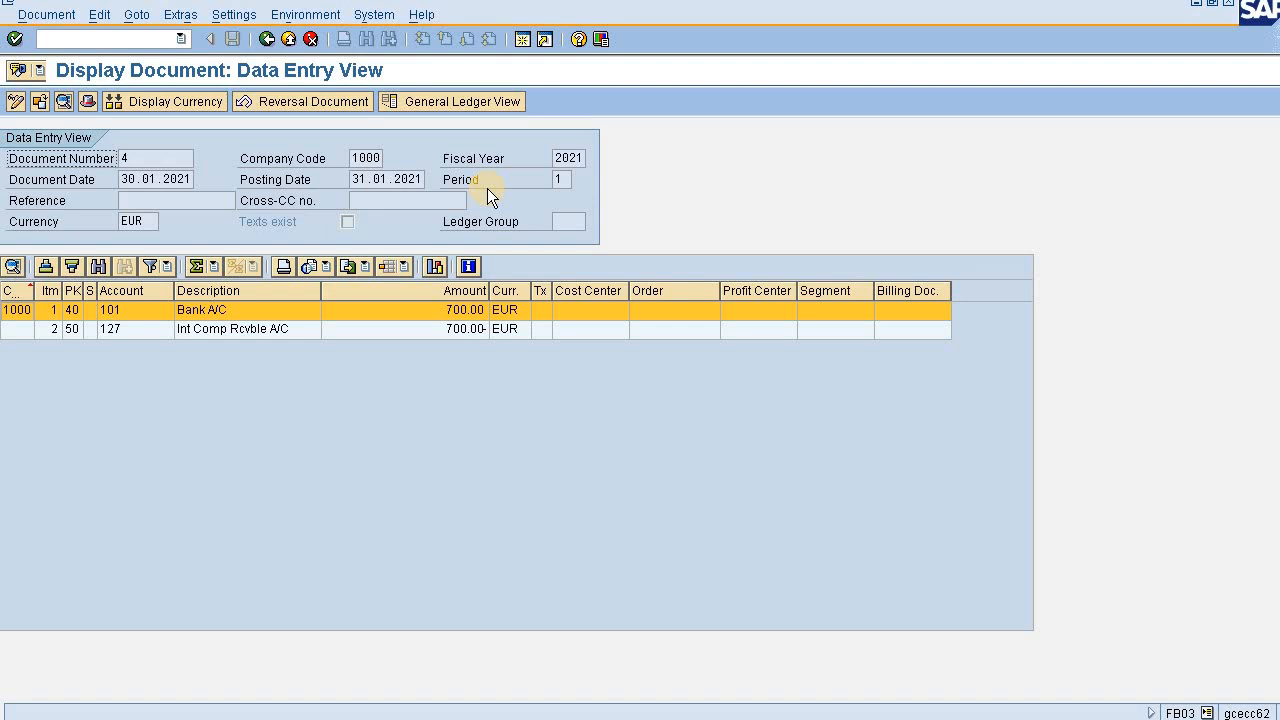
{"action": "mouse_move", "coordinate": [640, 1]}
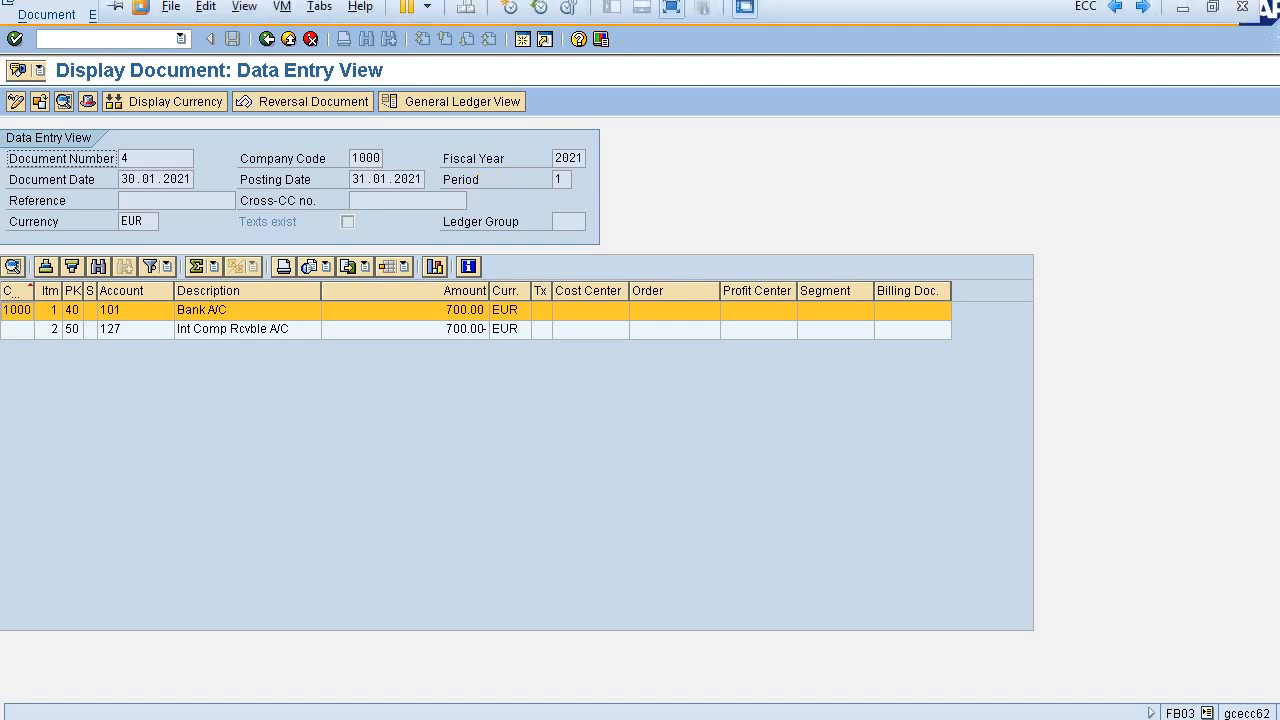